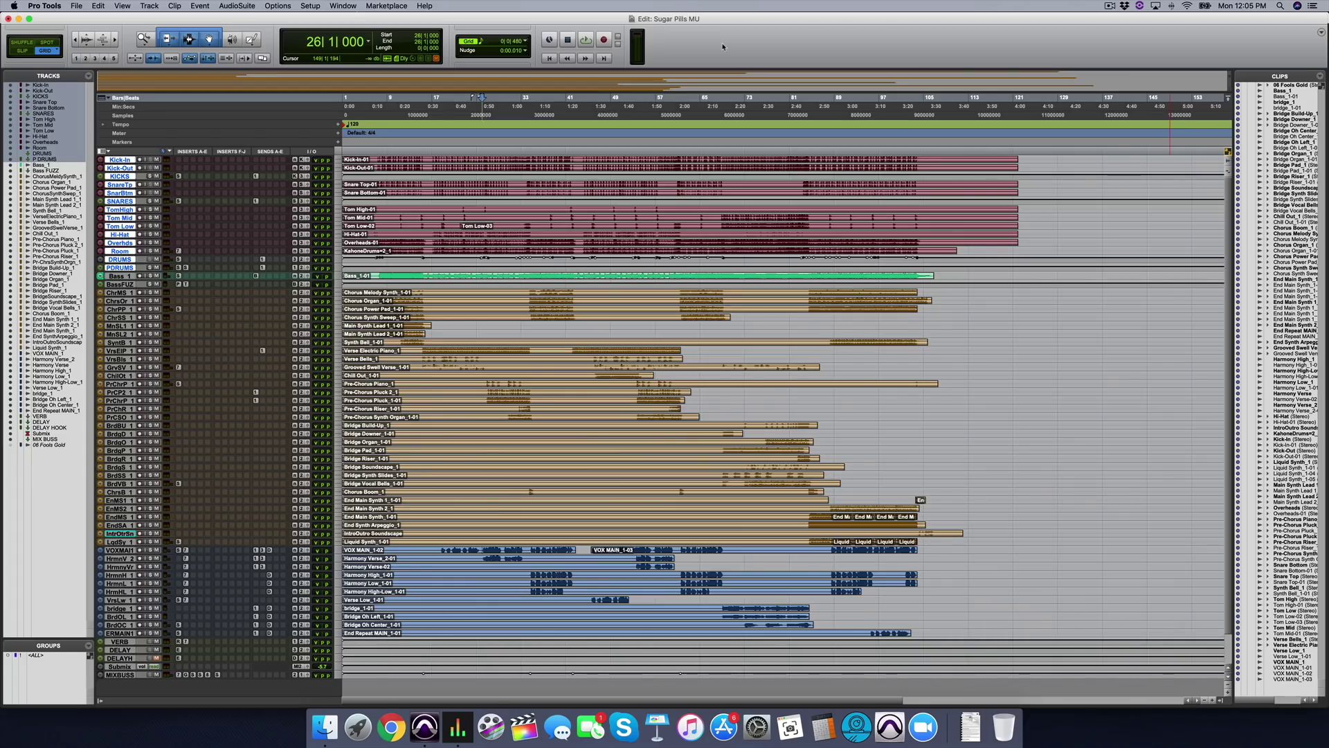
# Step: Glance at the mixer, then enlarge all tracks to show full controls and large waveforms
pyautogui.press('super+equal')
pyautogui.press('super+equal')
pyautogui.hotkey('ctrl', 'alt', 'Up')
pyautogui.hotkey('ctrl', 'alt', 'Up')
pyautogui.hotkey('ctrl', 'alt', 'Up')
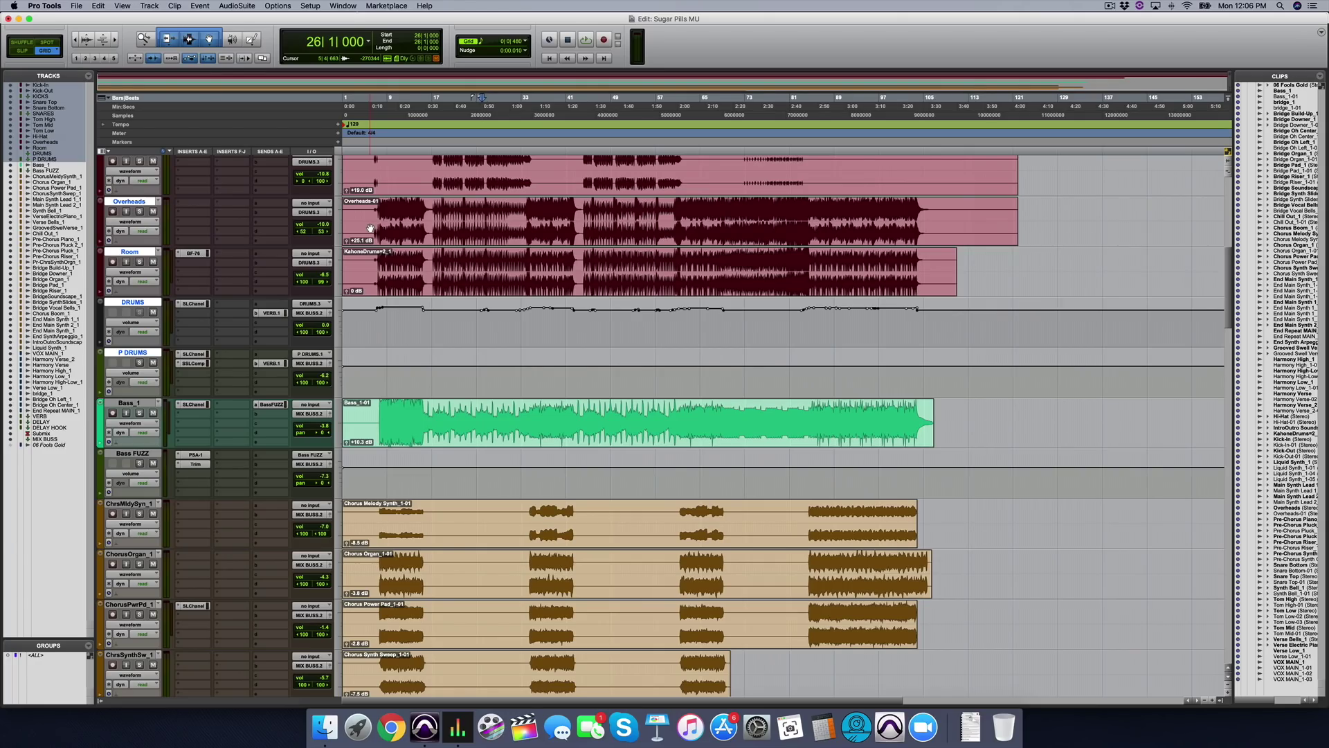
# Step: Zoom in around bar 7 and place the insertion point at the Chorus Organ clip start
pyautogui.scroll(10, 371, 229)
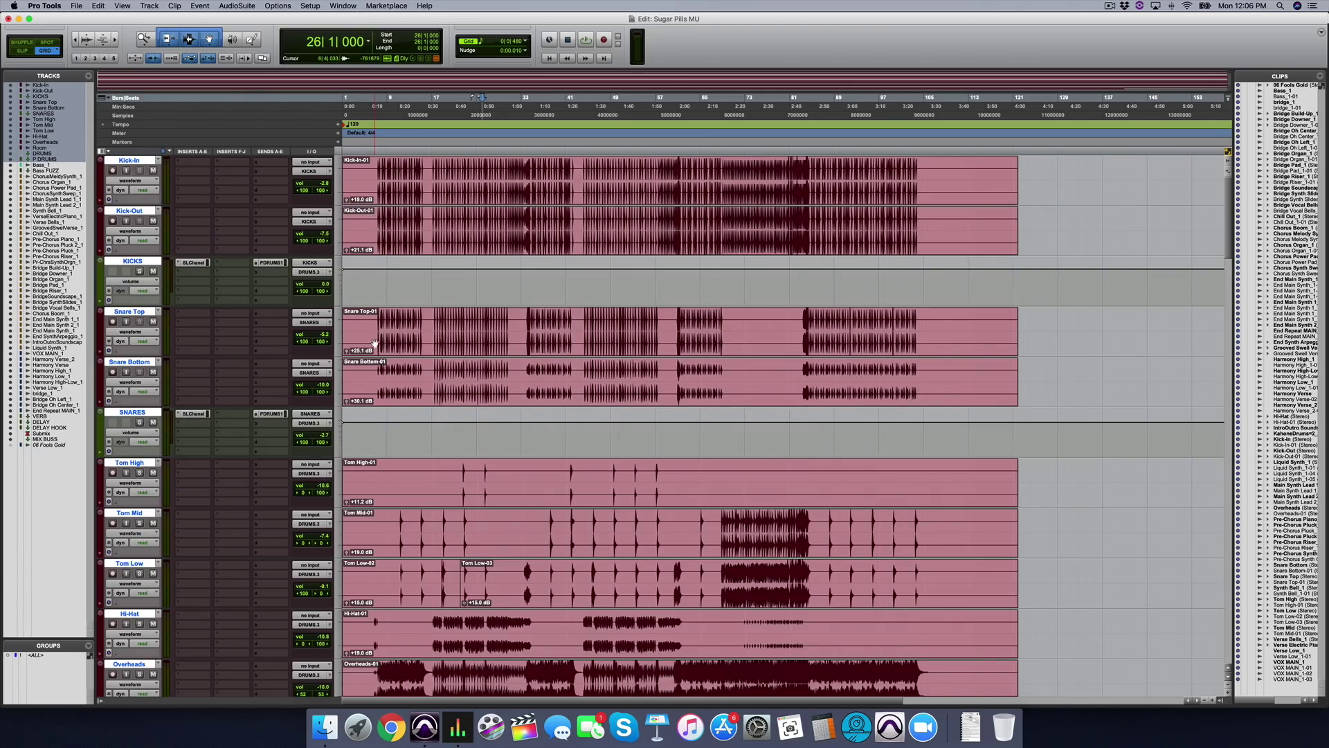
pyautogui.scroll(-15, 375, 344)
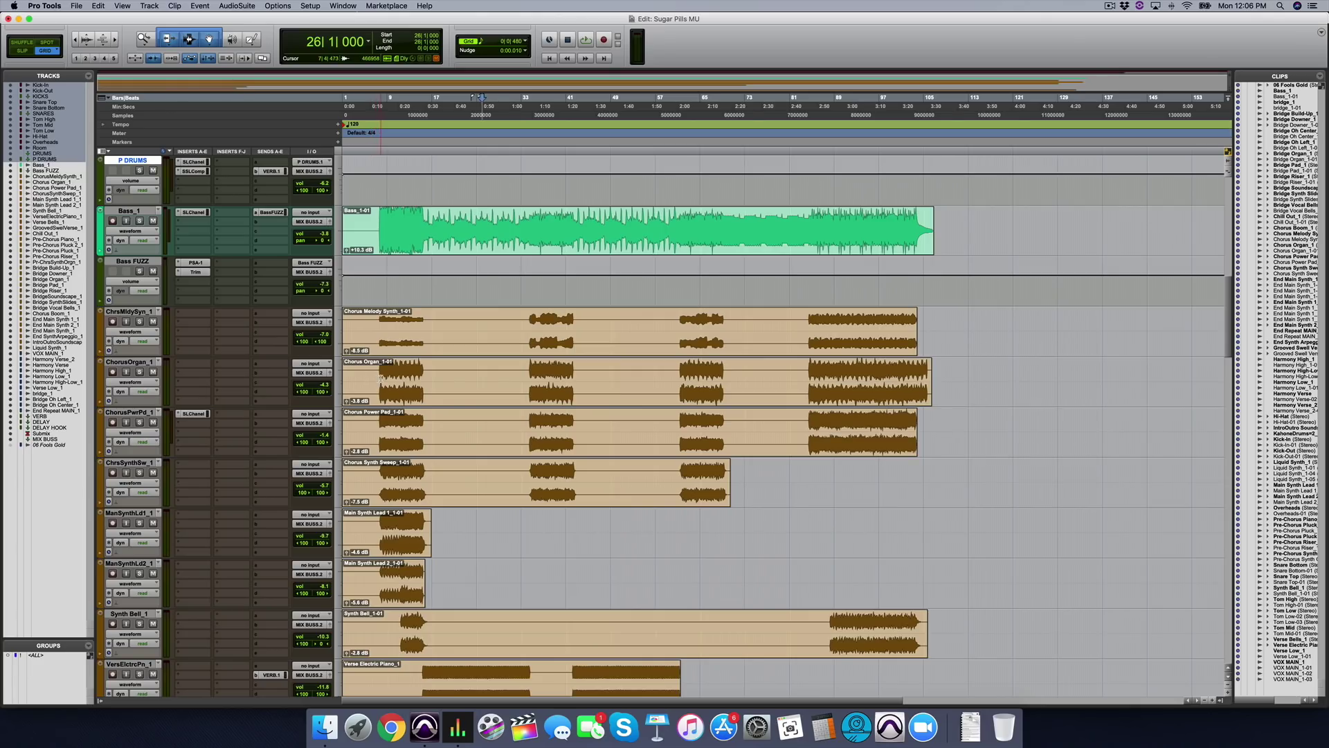
pyautogui.click(380, 378)
pyautogui.press('super+bracketright')
pyautogui.press('super+bracketright')
pyautogui.press('super+bracketright')
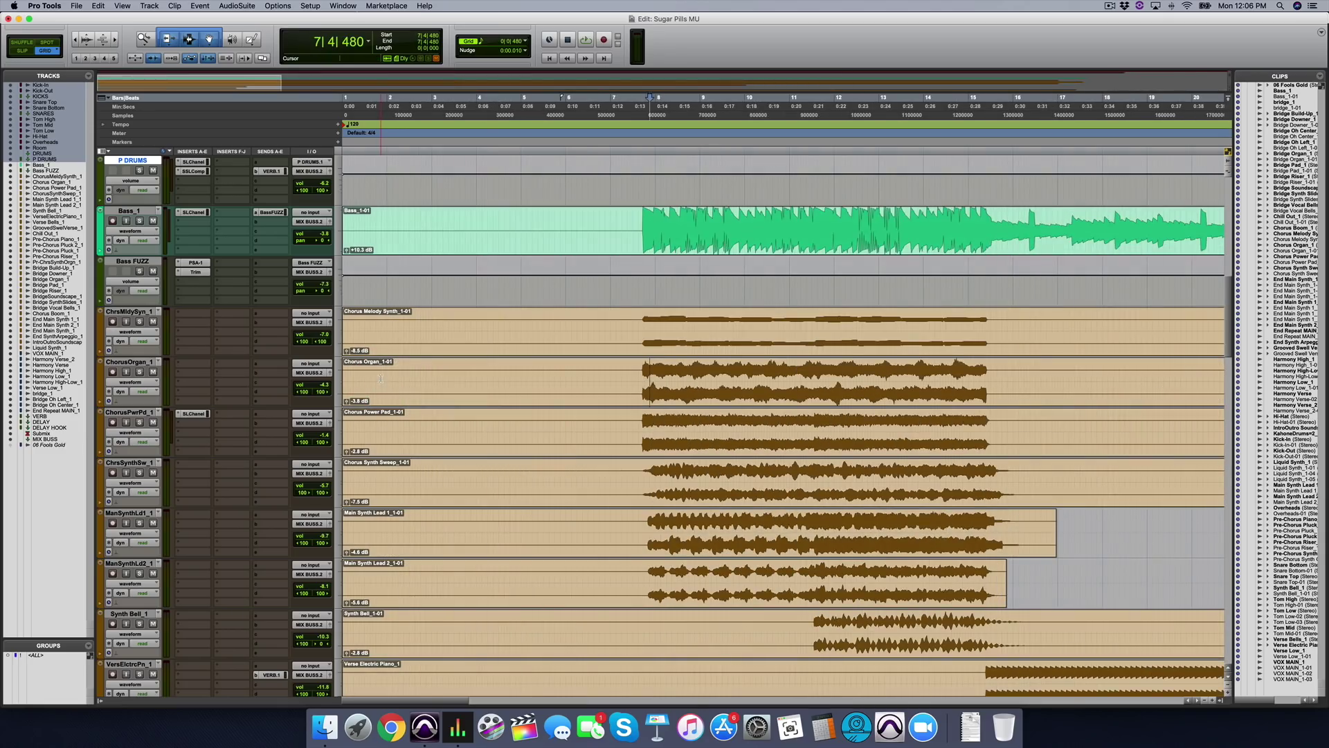
pyautogui.click(642, 374)
# Step: Open the SSL E-Channel on ChorusPwrPd_1, review its settings, then close its window
pyautogui.click(198, 413)
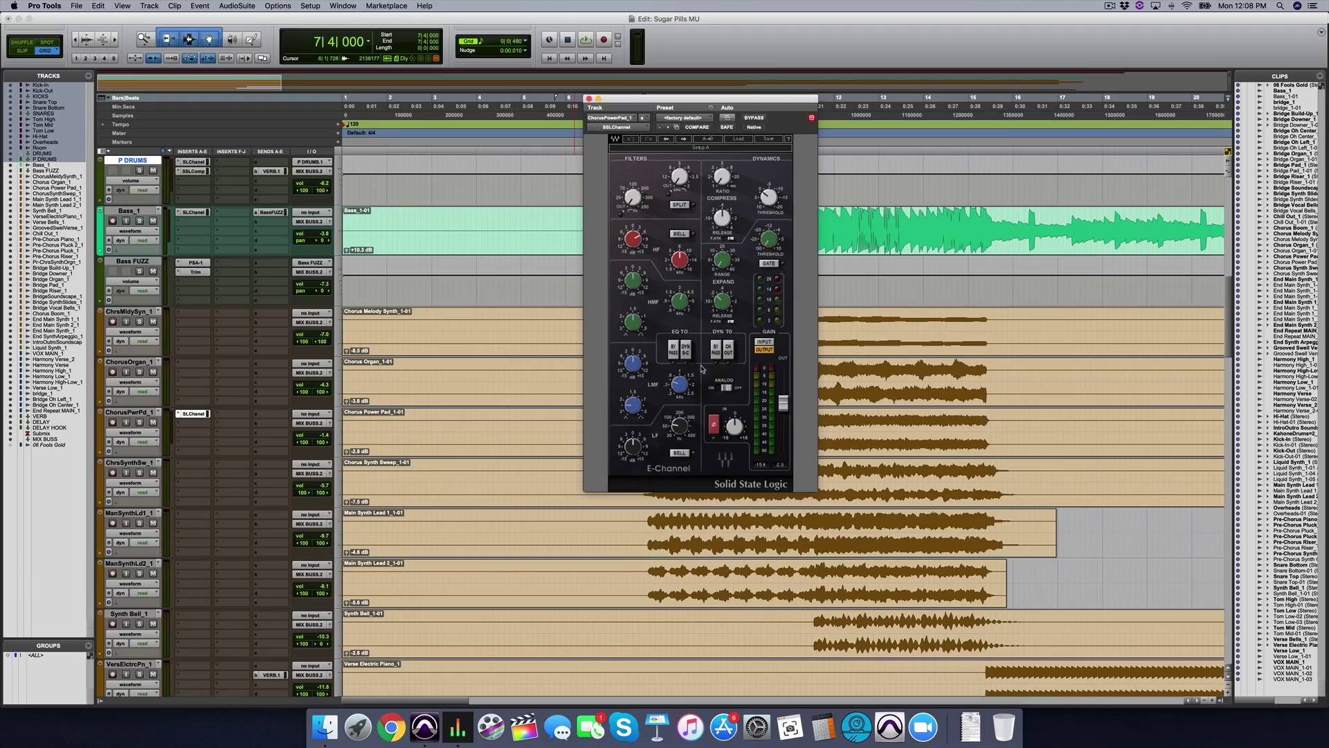
pyautogui.click(588, 98)
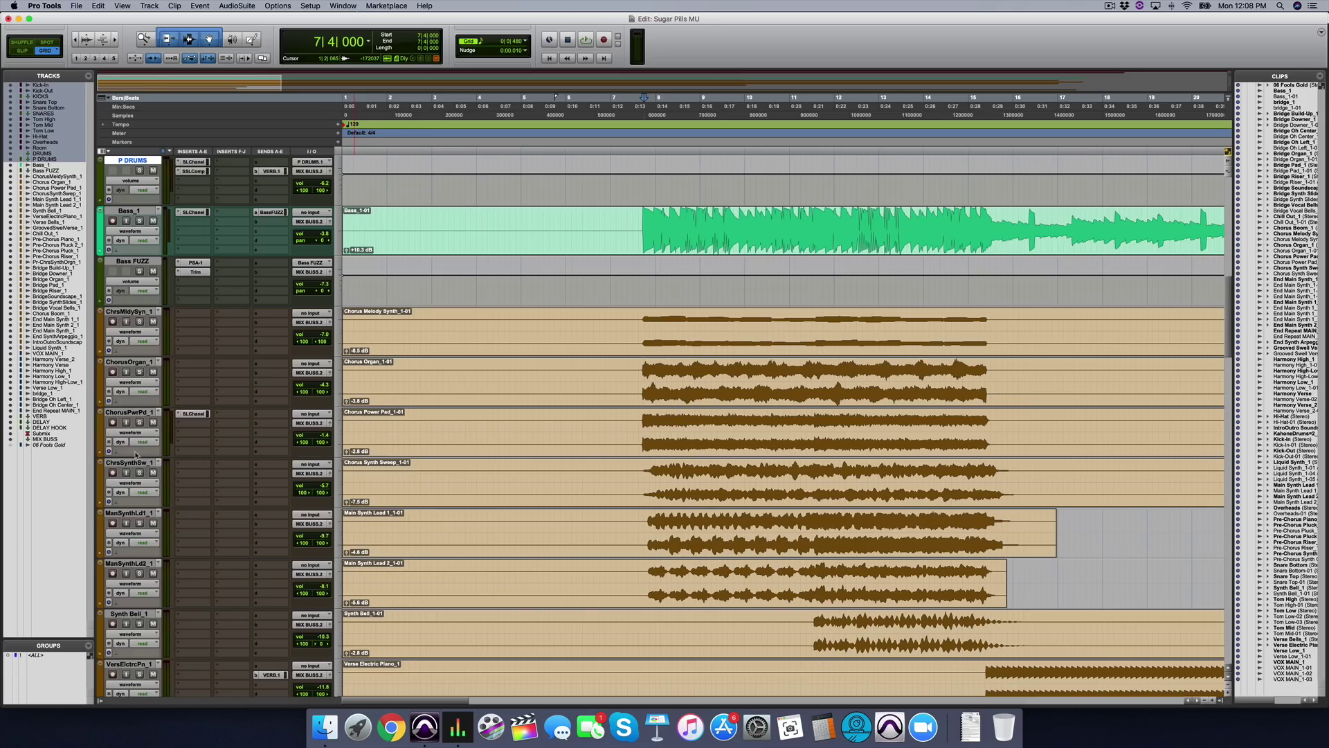
# Step: Enlarge ChorusPwrPd_1, reset its clip gain to 0 dB and bypass its SSL plugin
pyautogui.moveTo(135, 456); pyautogui.dragTo(134, 516)
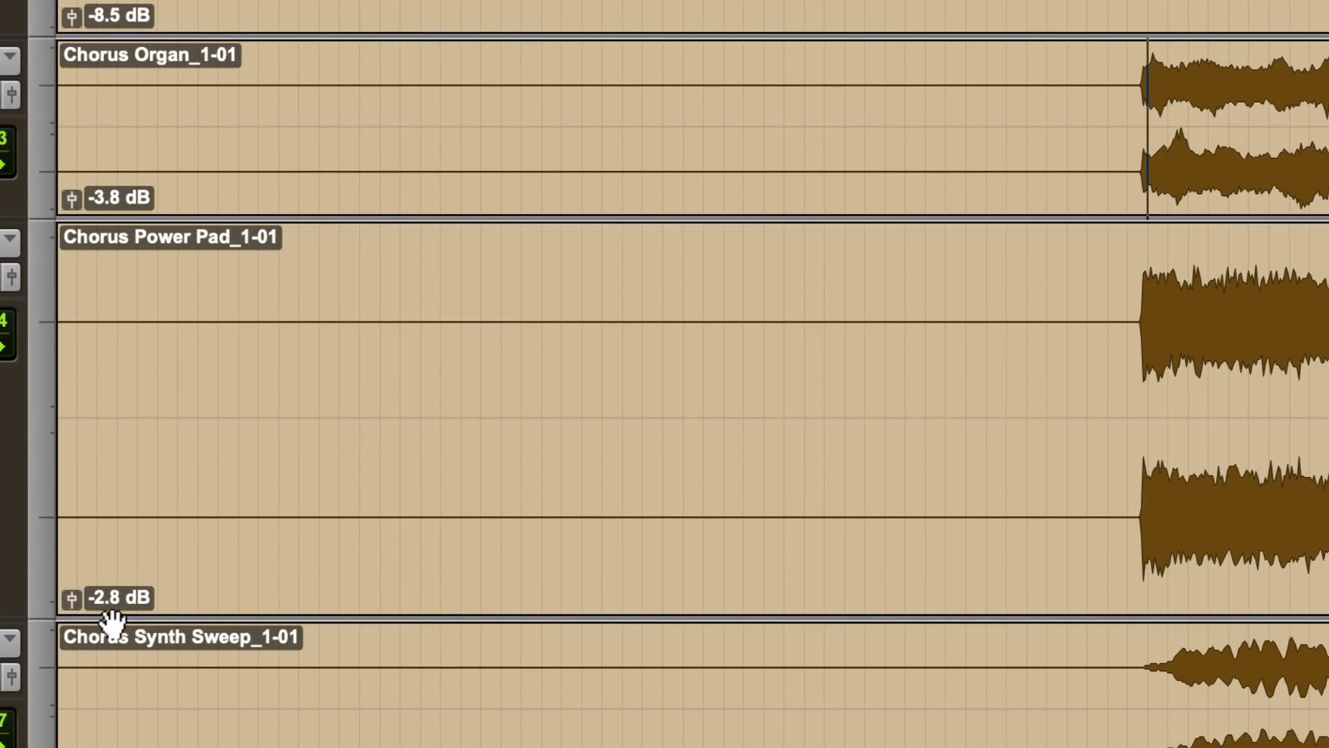
pyautogui.keyDown('alt'); pyautogui.click(71, 599); pyautogui.keyUp('alt')
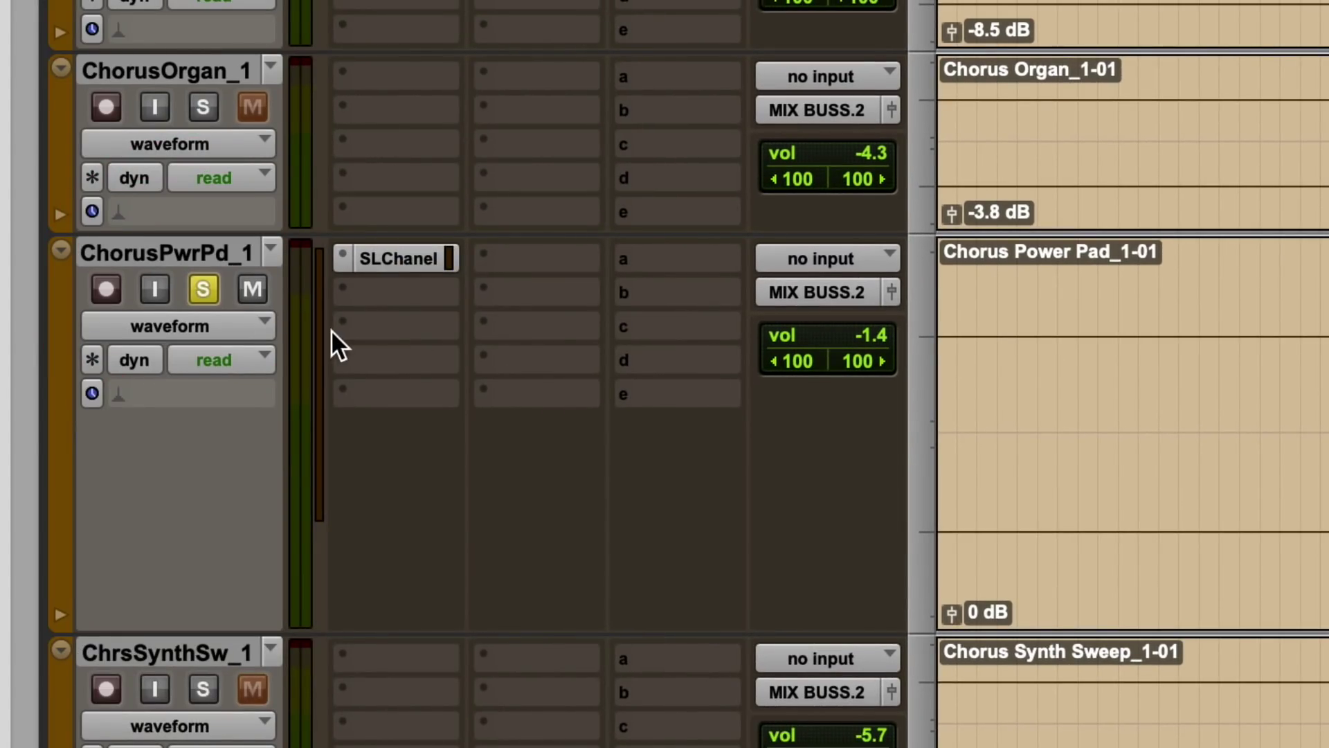
pyautogui.moveTo(396, 276); pyautogui.dragTo(399, 256)
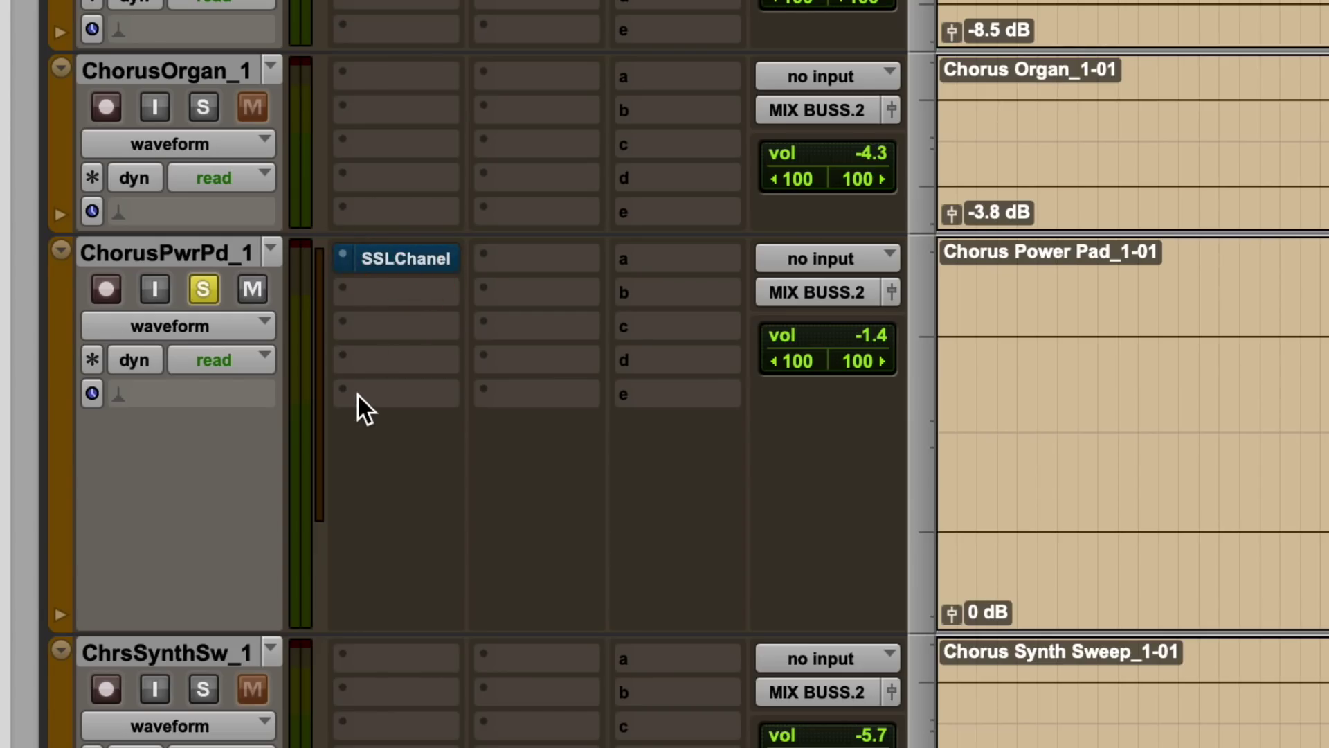
# Step: Play the pad, lower its clip gain to -2.5 dB, and solo ChrsSynthSw_1
pyautogui.press('space')
pyautogui.click(949, 614)
pyautogui.moveTo(948, 617); pyautogui.dragTo(945, 645)
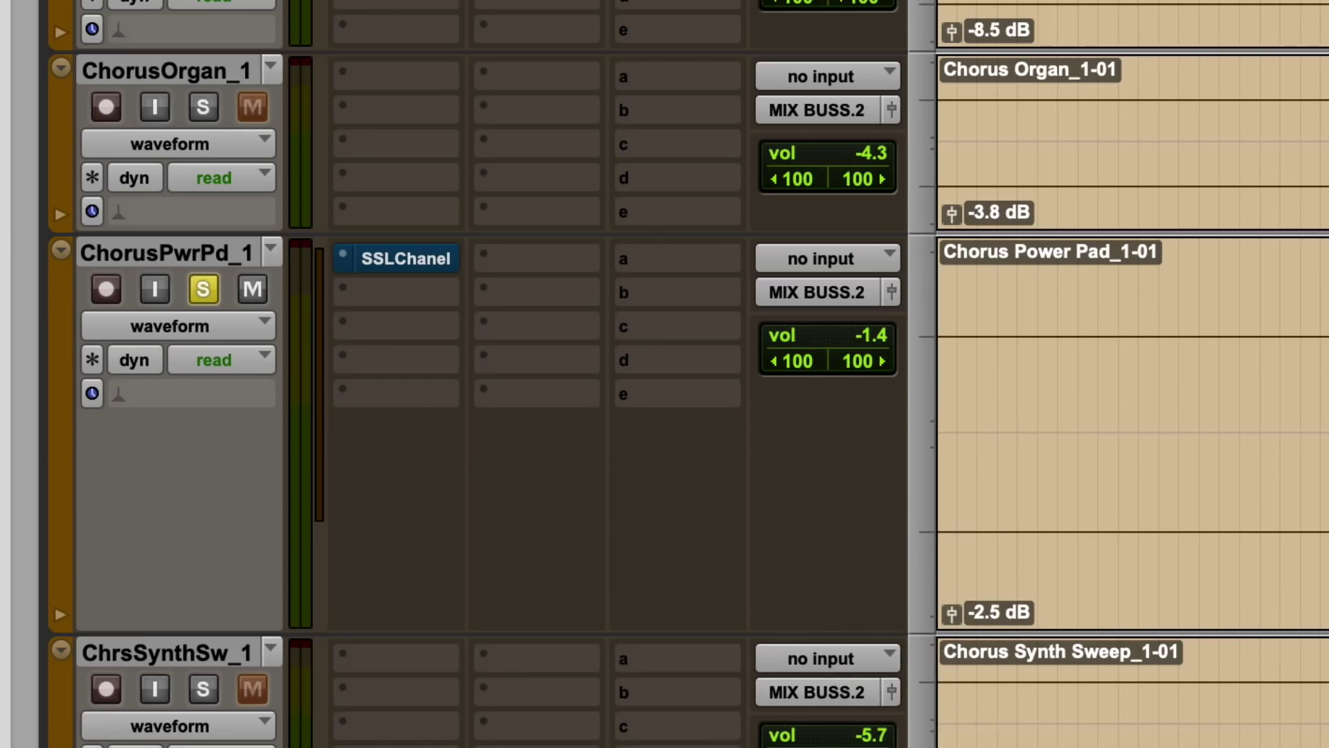
pyautogui.click(203, 689)
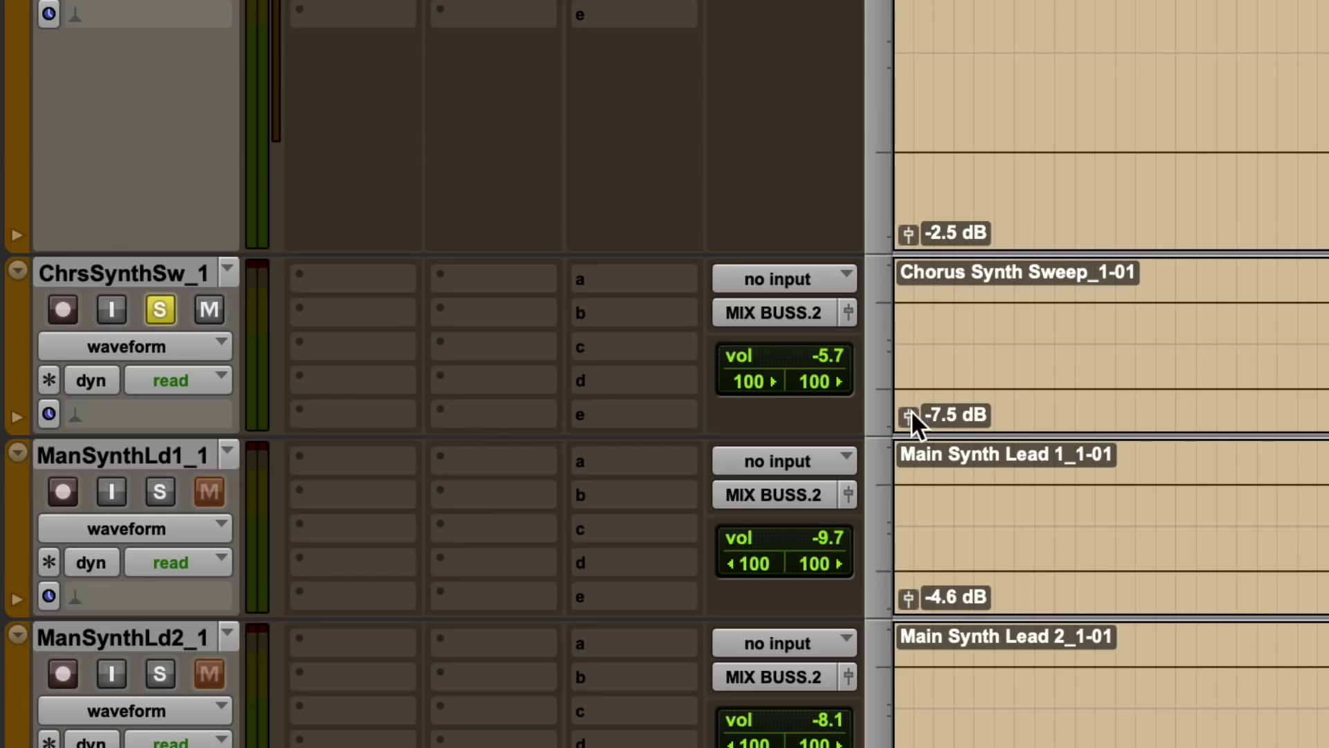
# Step: Reset Chorus Synth Sweep clip gain to 0 dB, audition, then lower it to -7.6 dB and recheck
pyautogui.keyDown('alt'); pyautogui.click(908, 415); pyautogui.keyUp('alt')
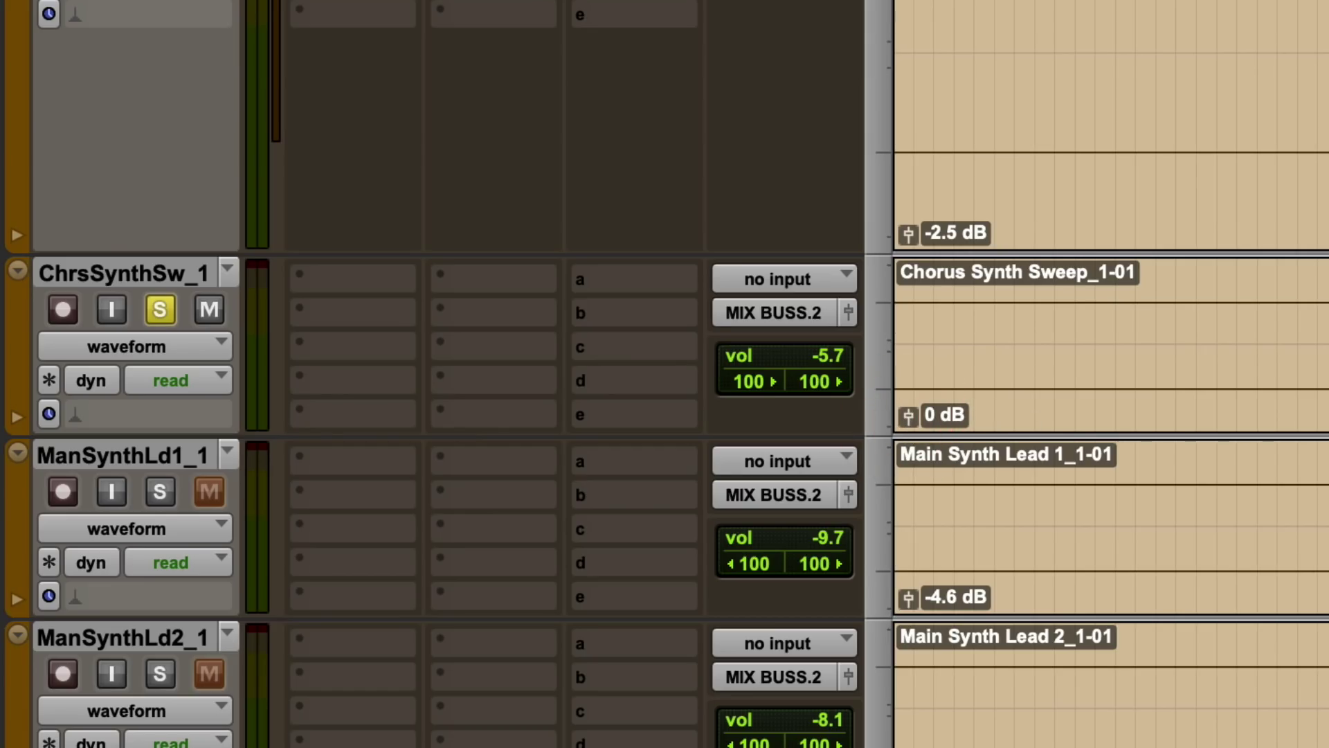
pyautogui.press('space')
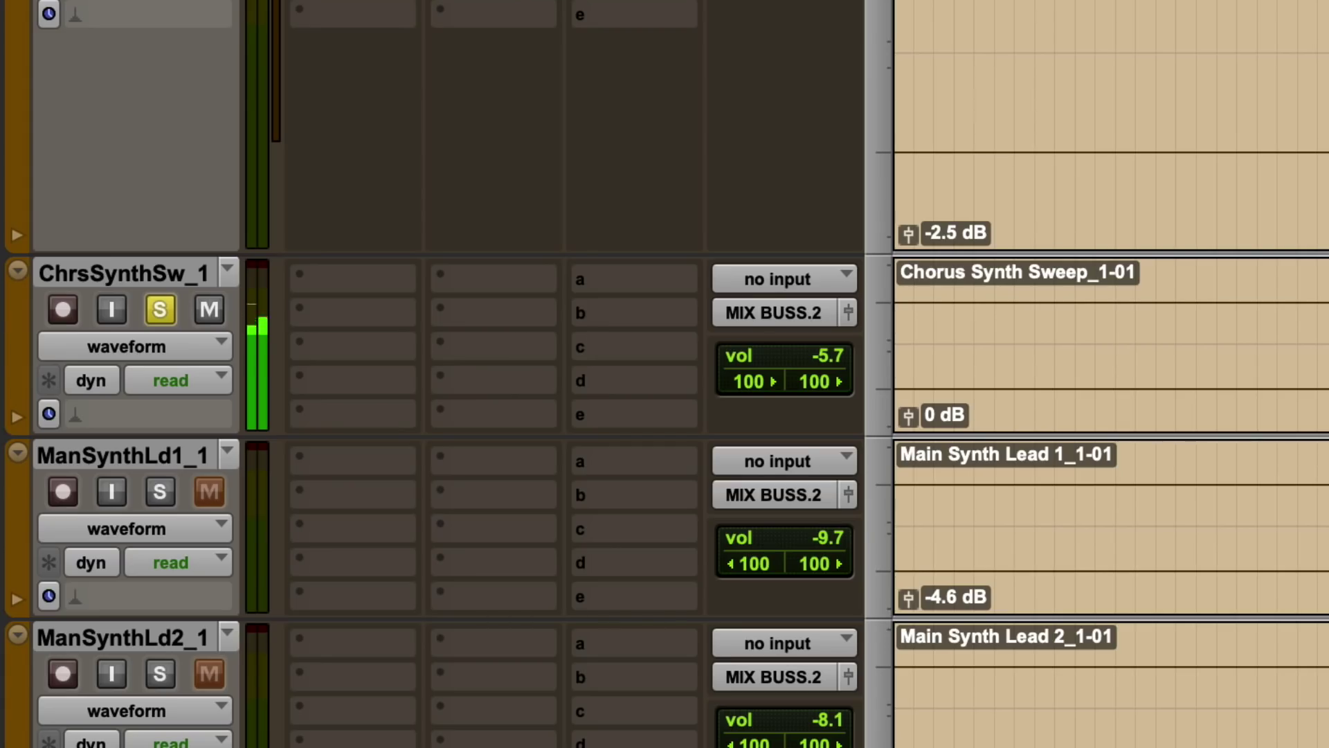
pyautogui.press('space')
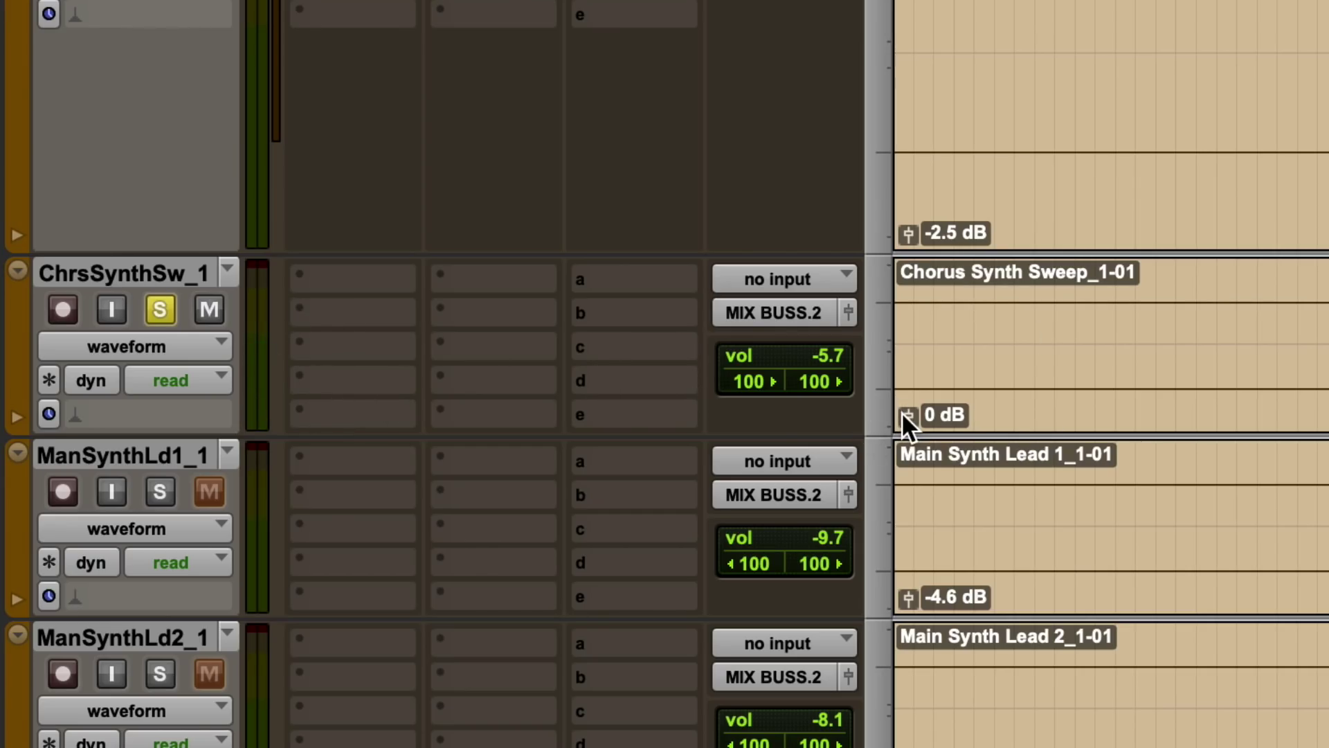
pyautogui.moveTo(903, 414); pyautogui.dragTo(899, 666)
pyautogui.press('space')
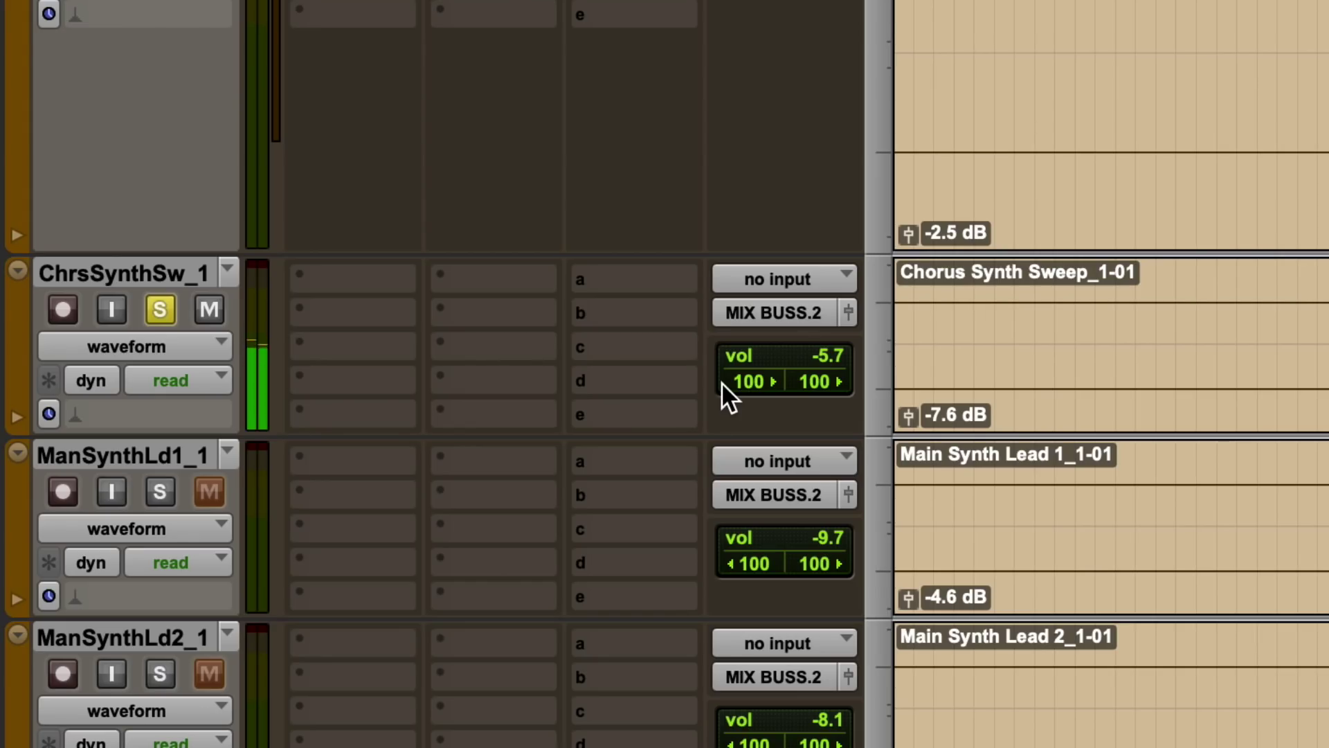
pyautogui.press('space')
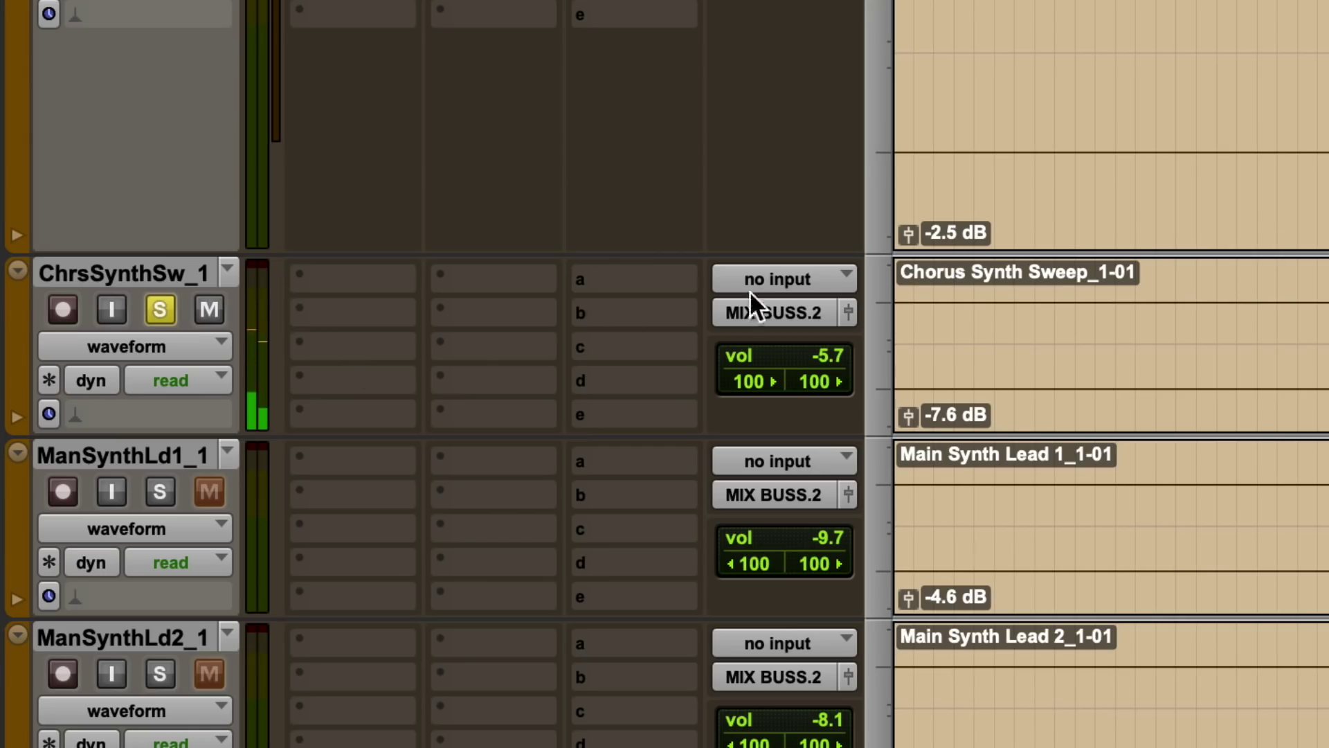
# Step: Unsolo ChrsSynthSw_1 and switch to the Mix window showing all channel strips
pyautogui.click(151, 312)
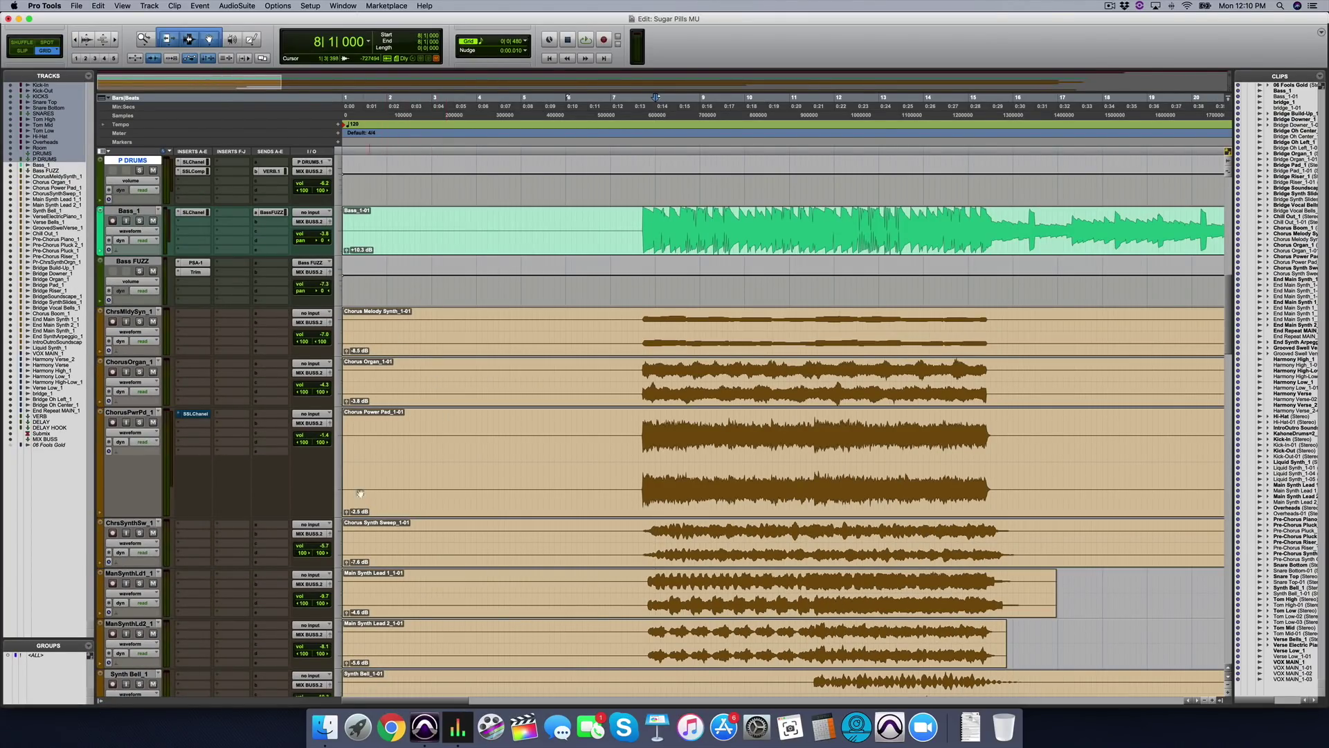
pyautogui.press('super+equal')
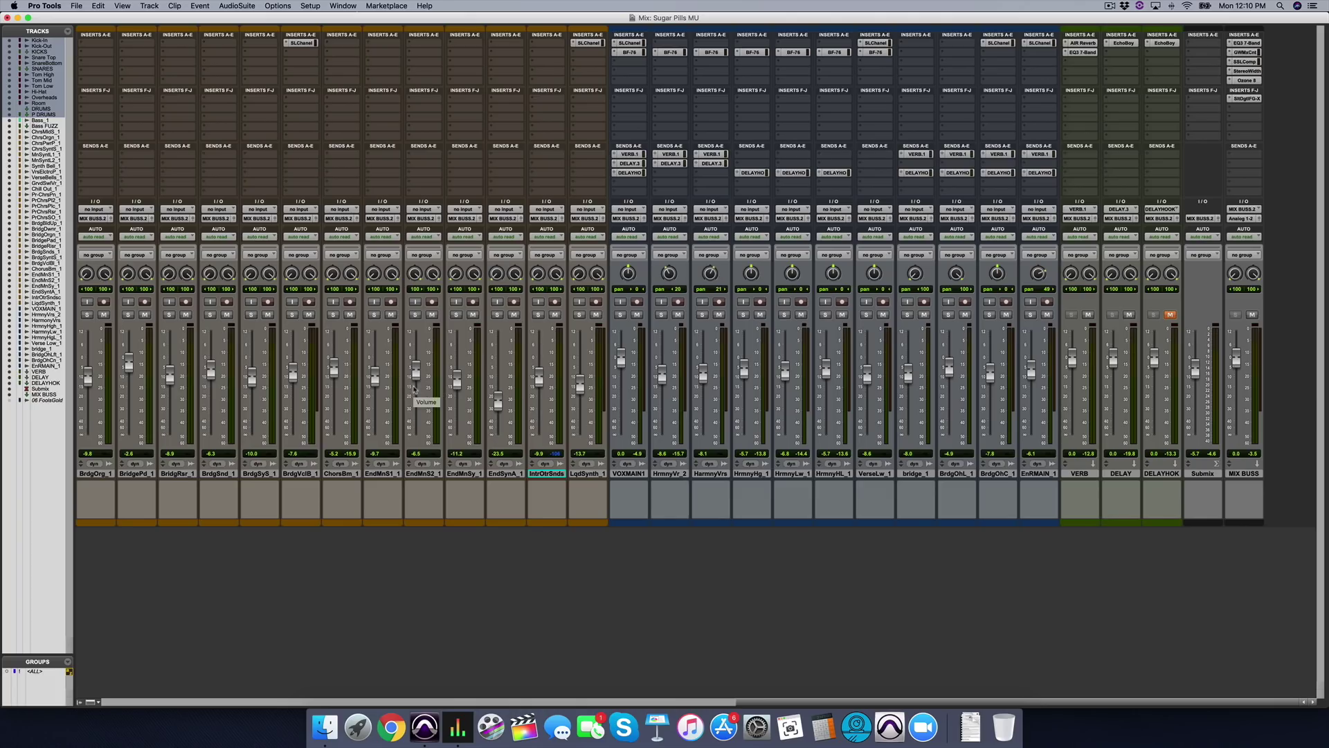
# Step: Return from the Mix window to the Edit window with the track clips on the timeline
pyautogui.press('super+equal')
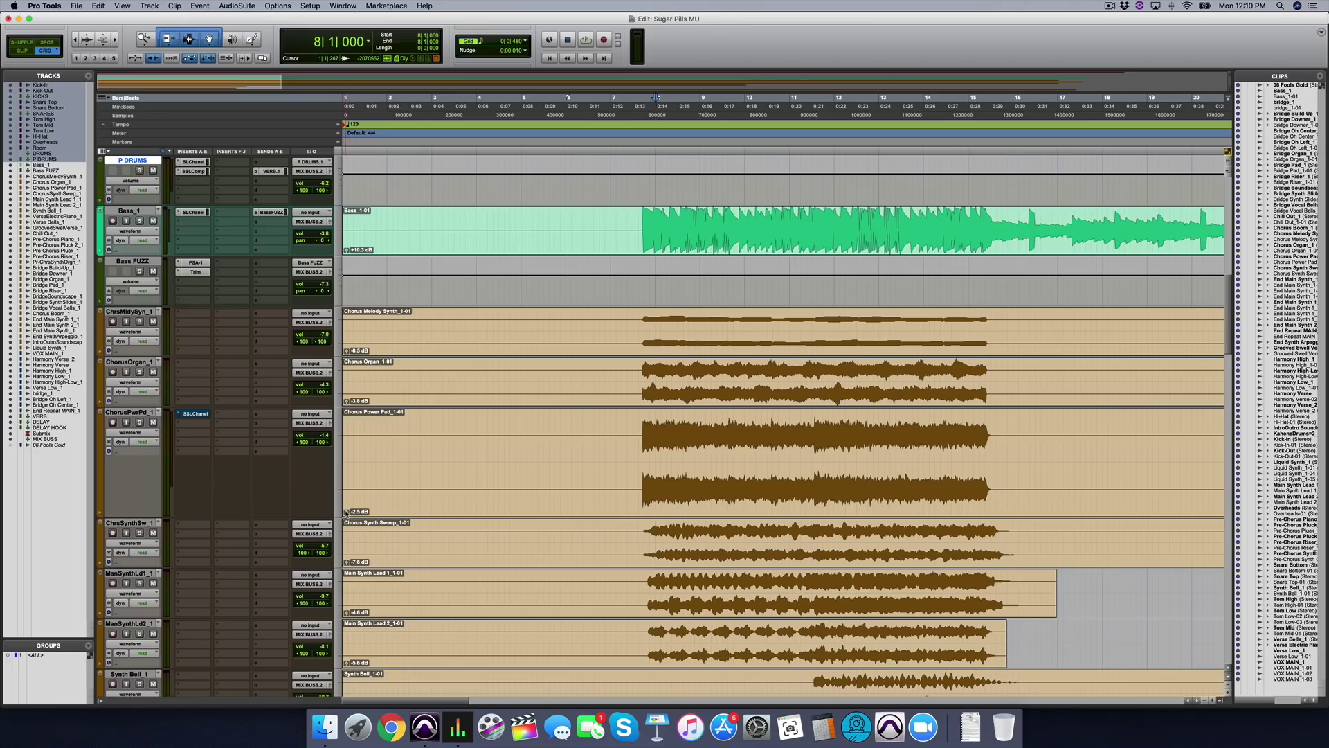
pyautogui.click(195, 423)
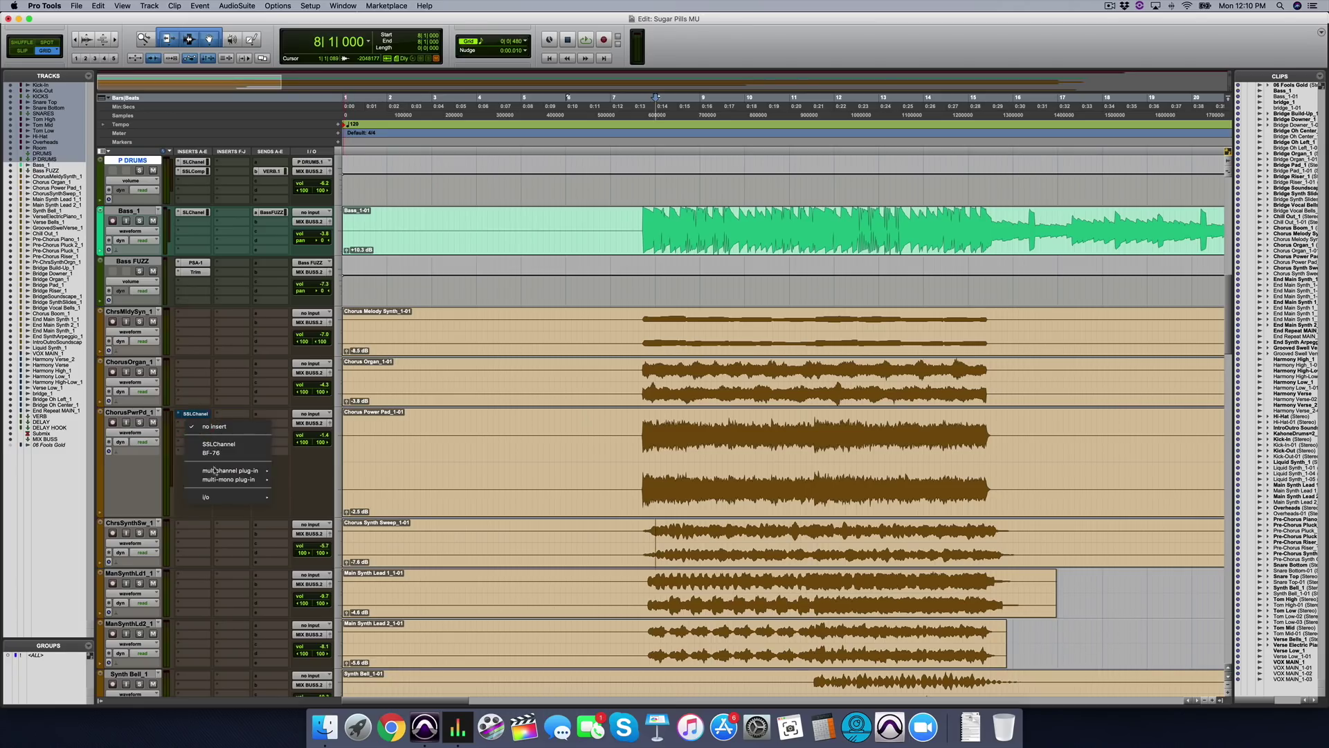
pyautogui.moveTo(225, 471)
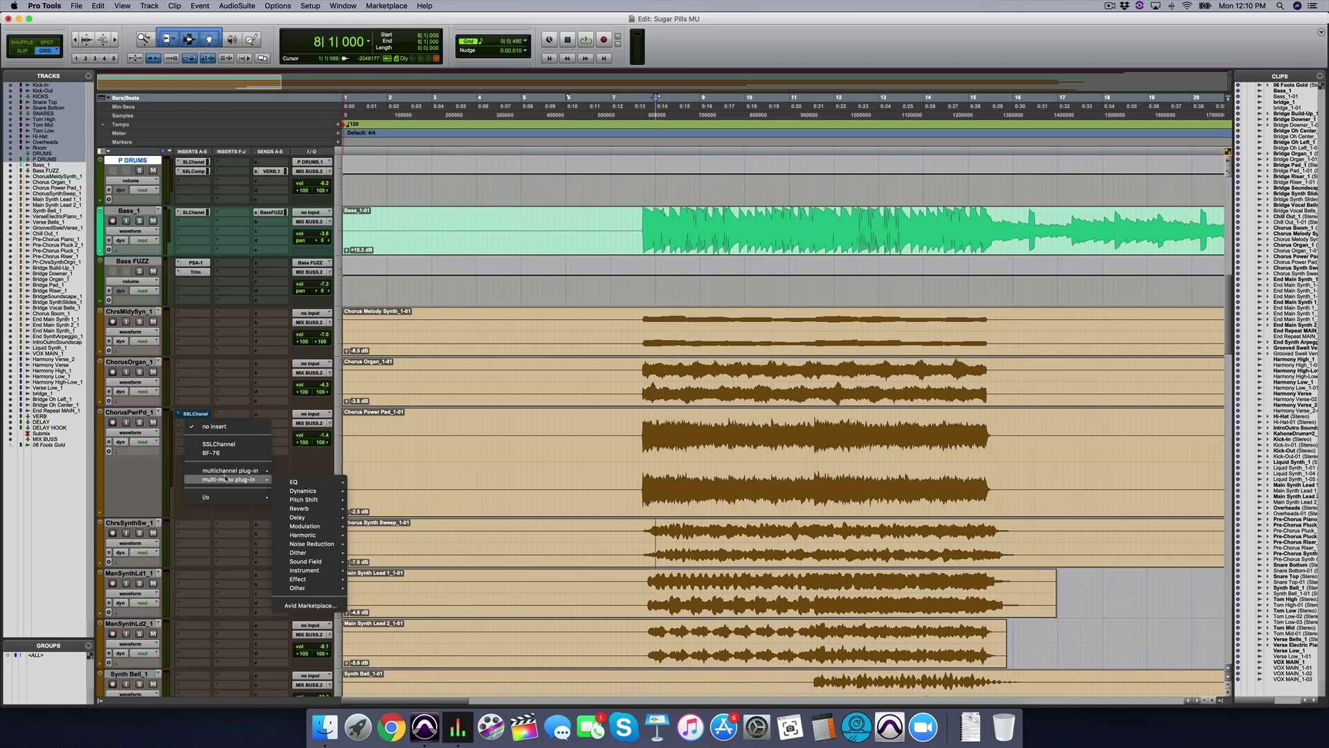
pyautogui.moveTo(310, 594)
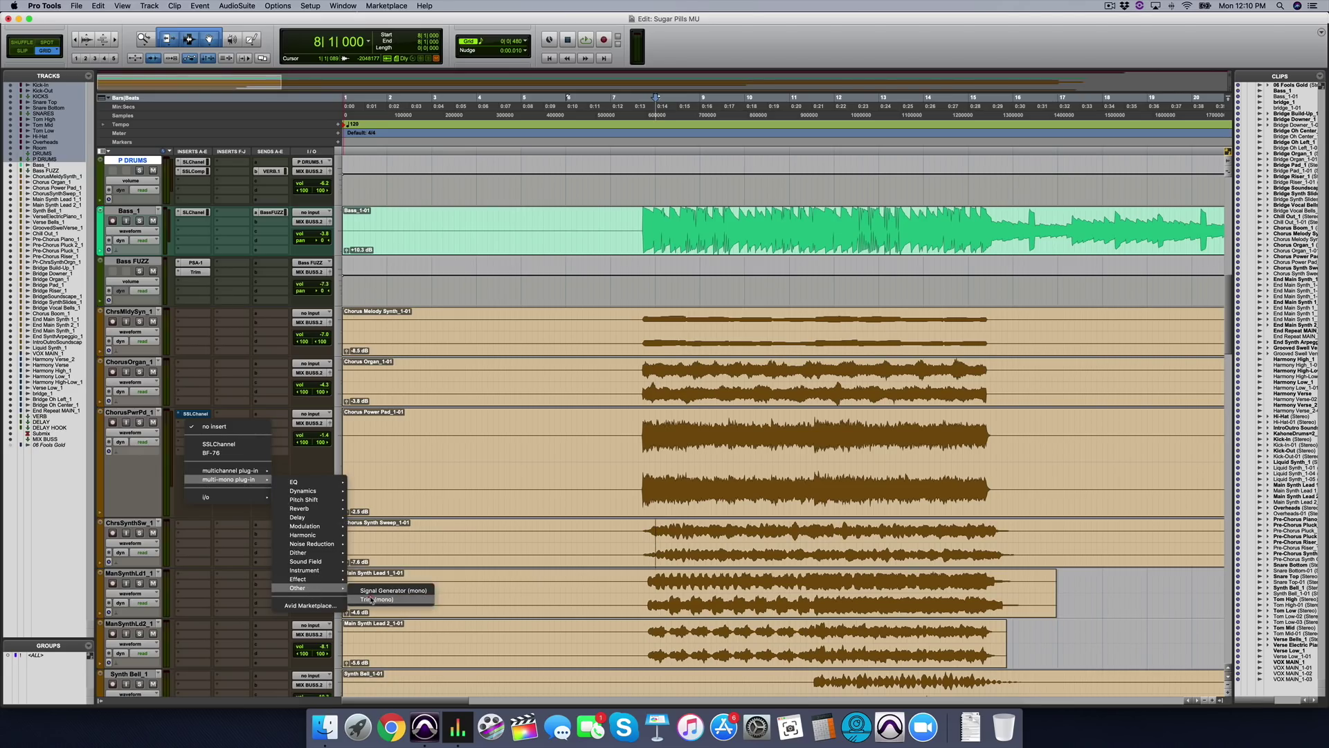
pyautogui.click(377, 599)
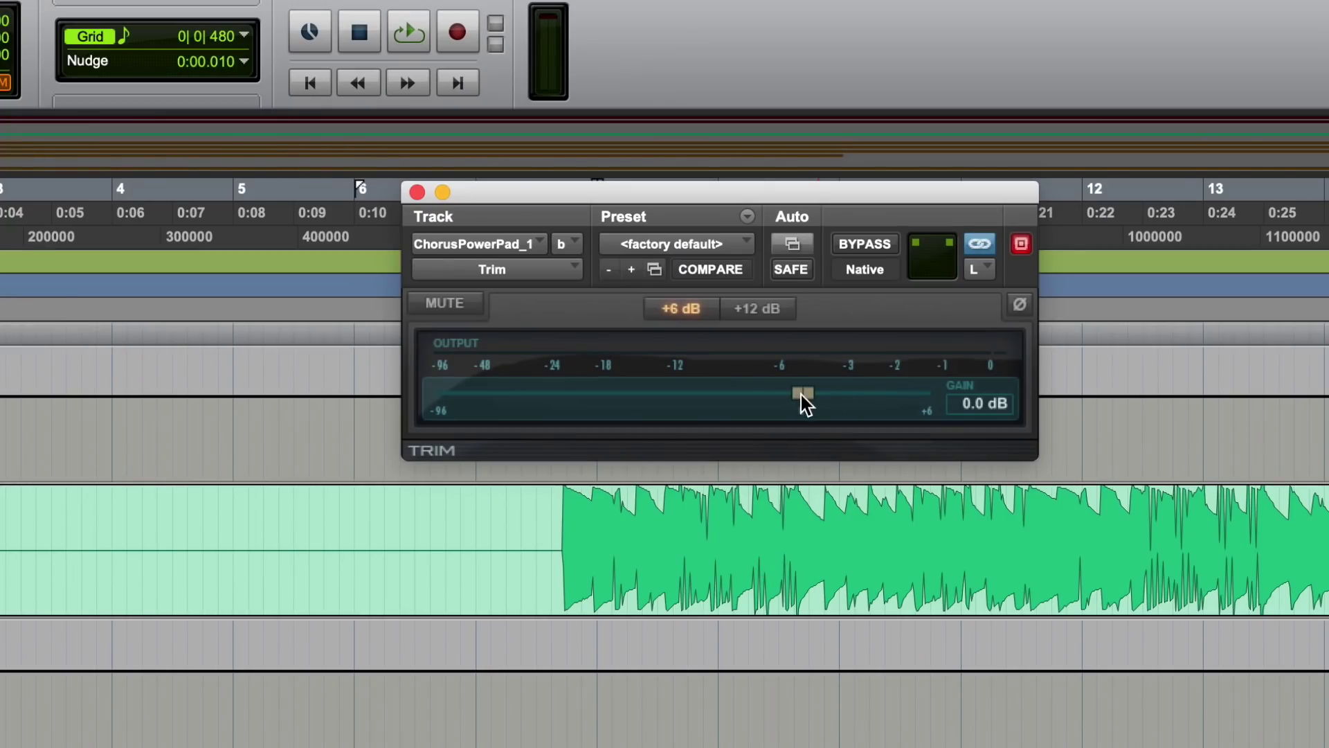
pyautogui.moveTo(797, 383); pyautogui.dragTo(715, 402)
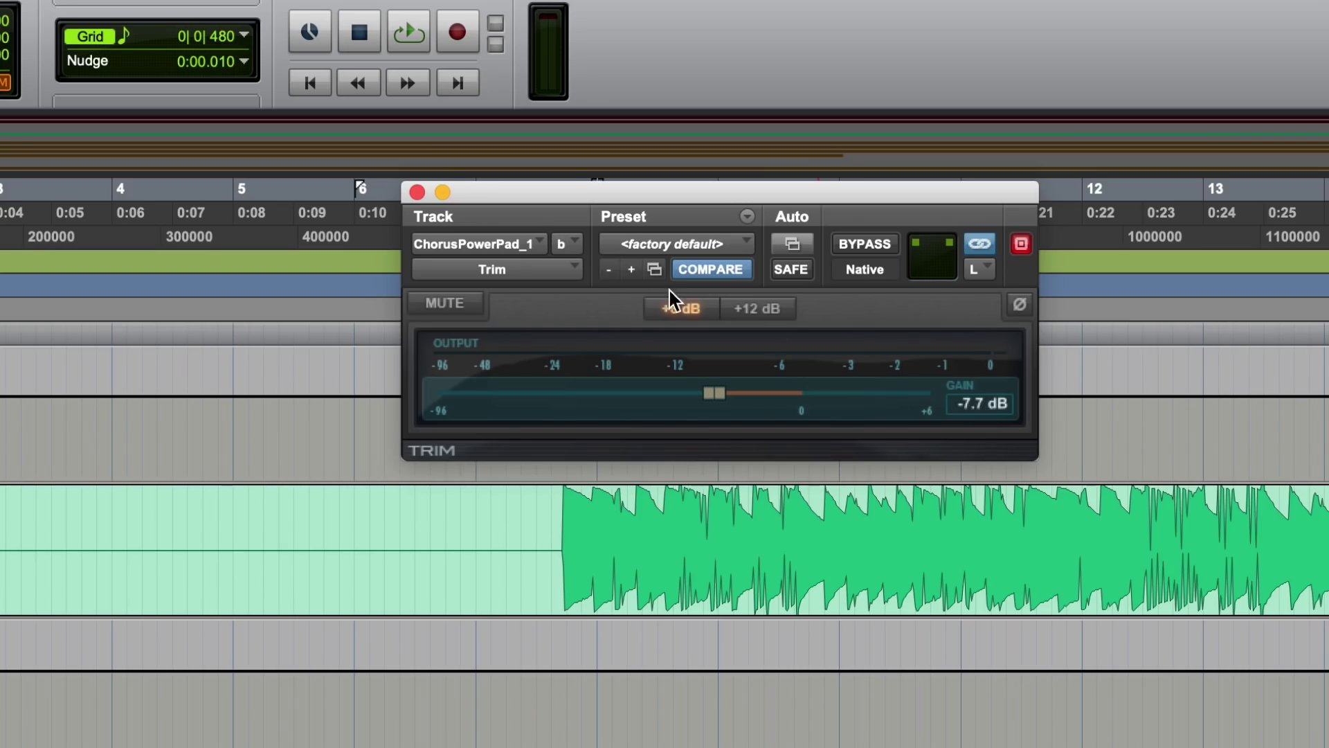
pyautogui.click(416, 191)
pyautogui.click(180, 424)
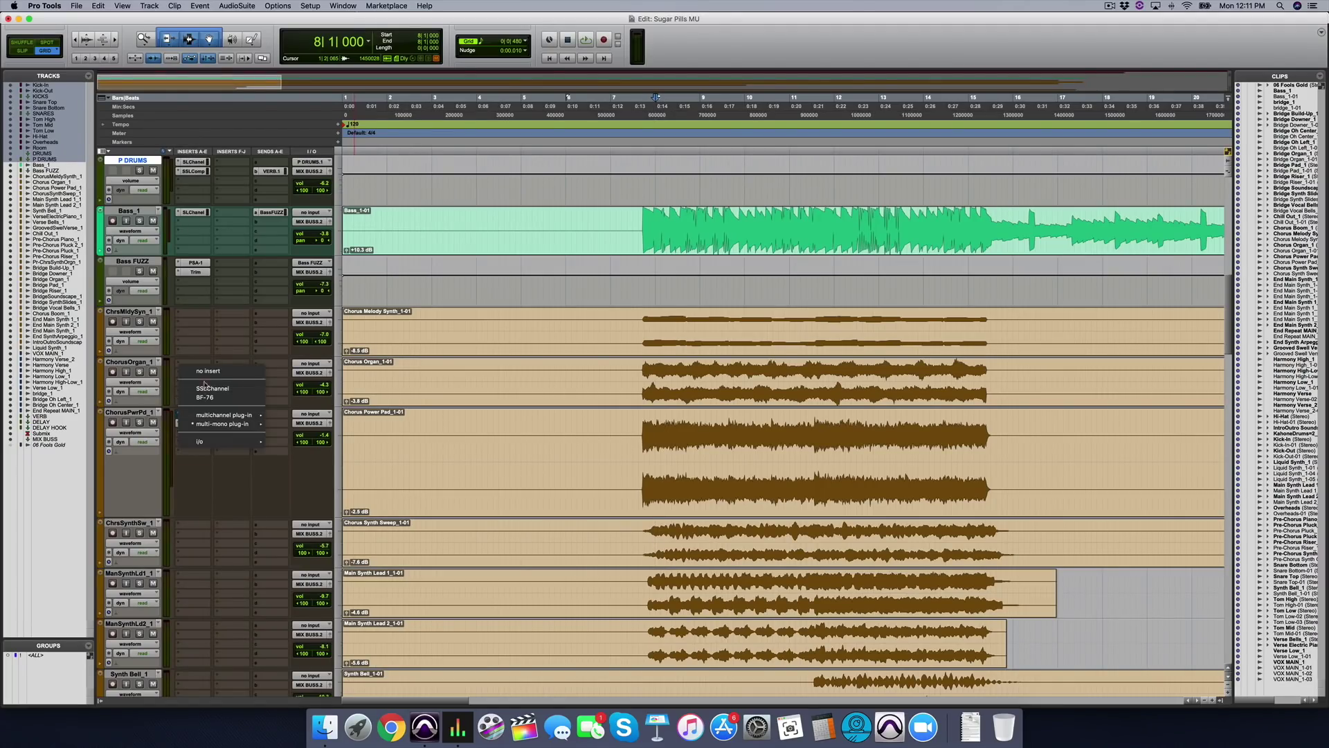
pyautogui.click(207, 375)
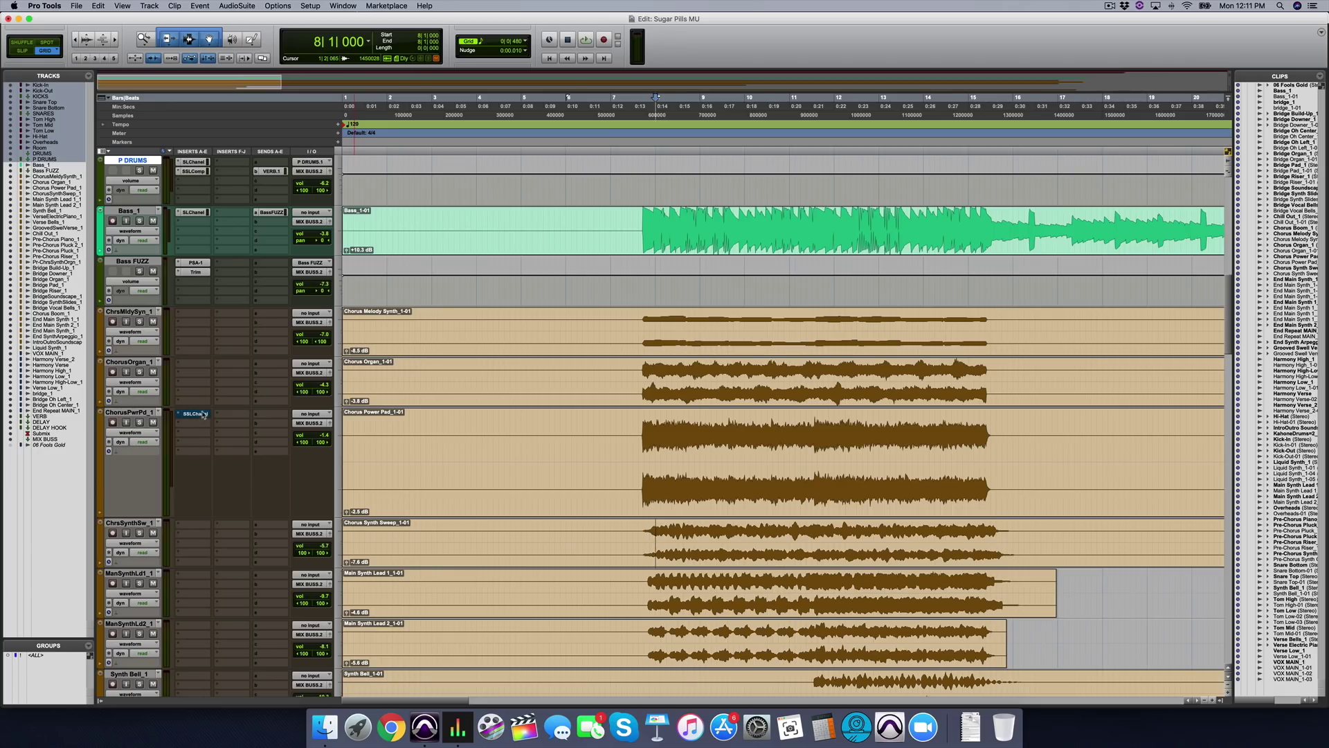
# Step: Adjust the ChorusPwrPd E-Channel OUT fader while comparing input and output meters, then close it
pyautogui.click(202, 416)
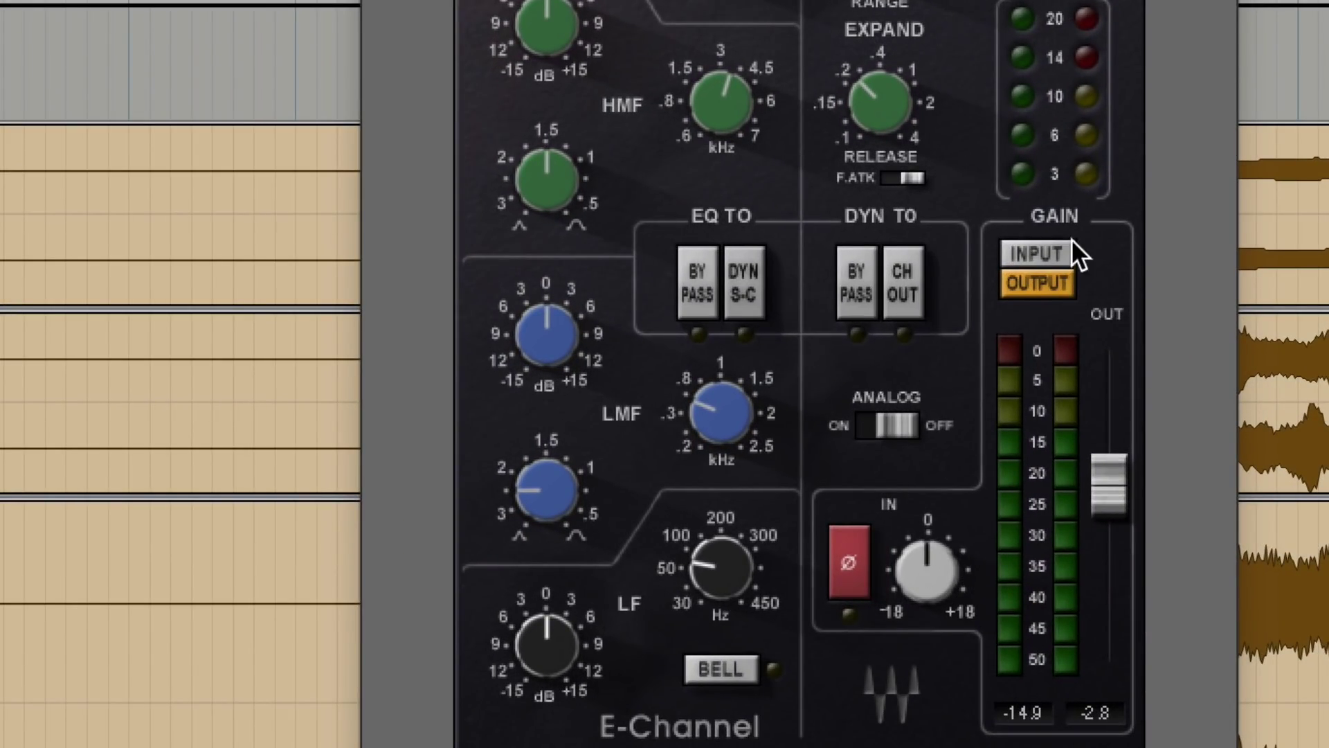
pyautogui.click(1054, 247)
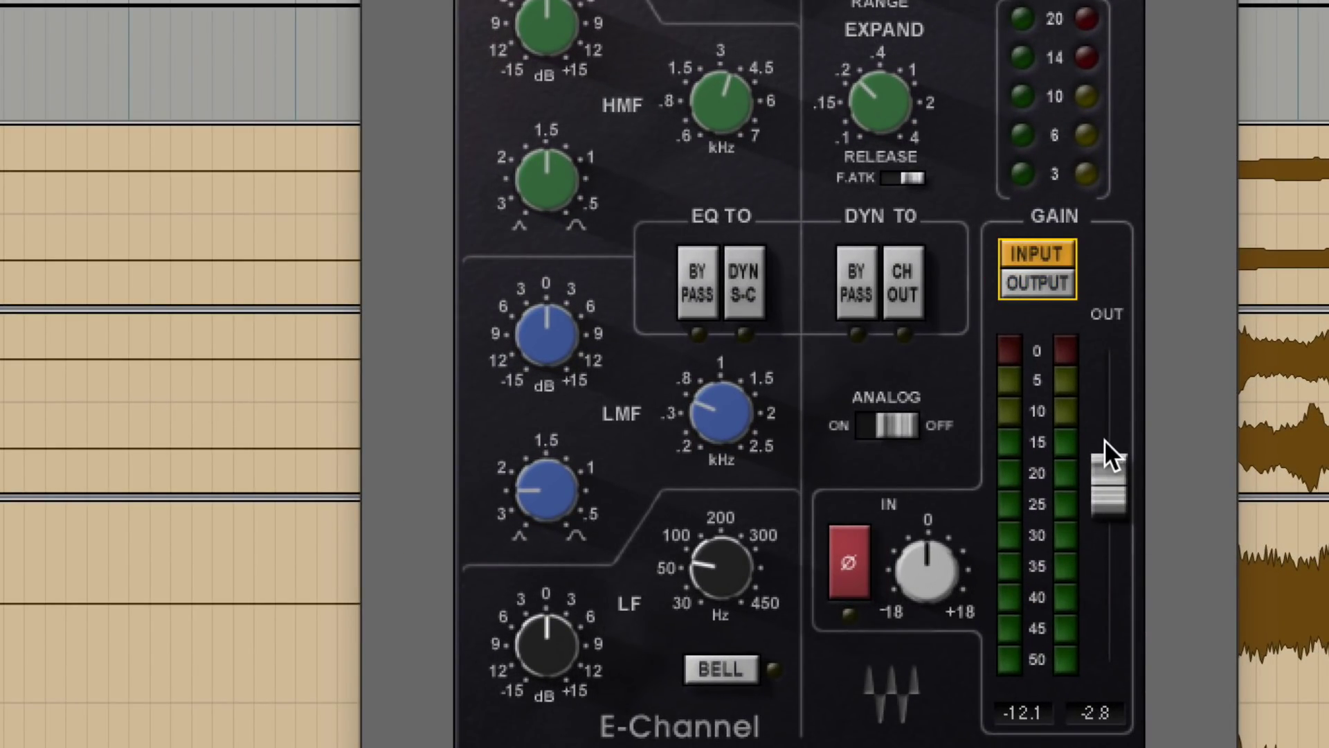
pyautogui.moveTo(1106, 471); pyautogui.dragTo(1095, 429)
pyautogui.click(1057, 286)
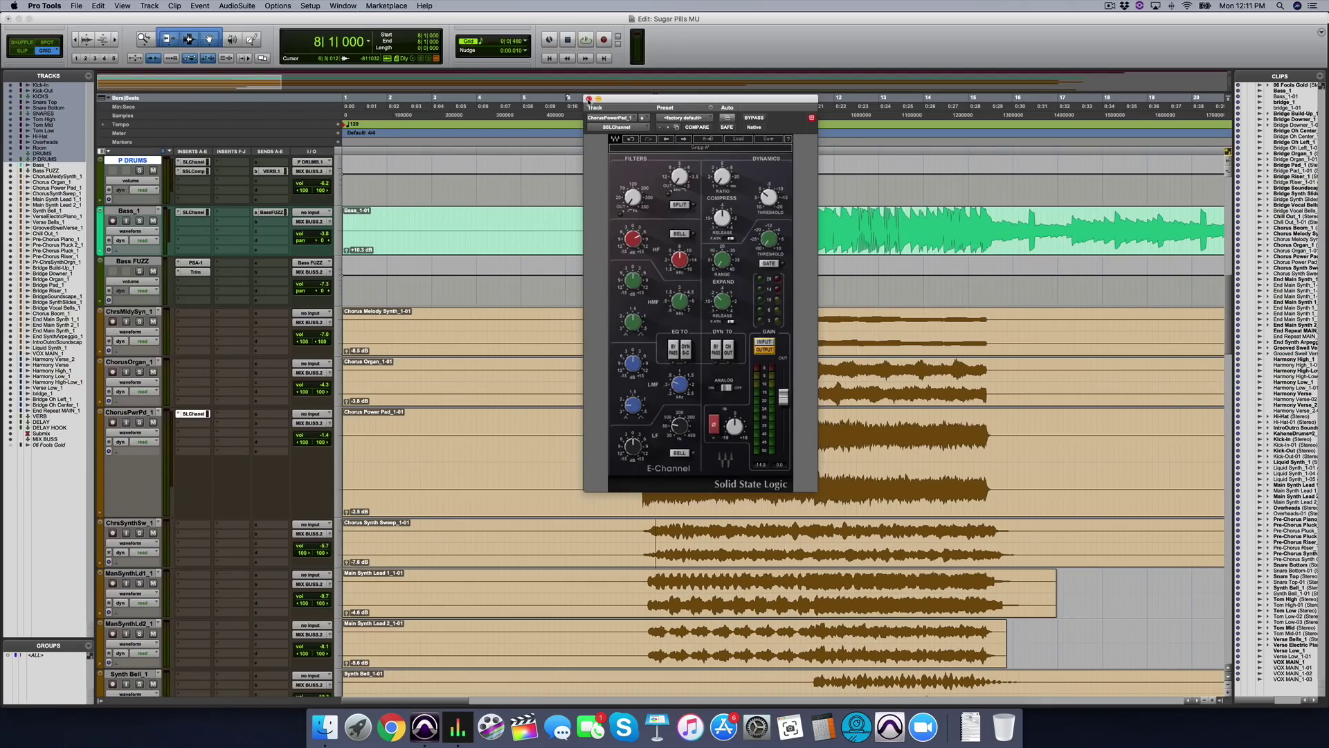
pyautogui.click(589, 103)
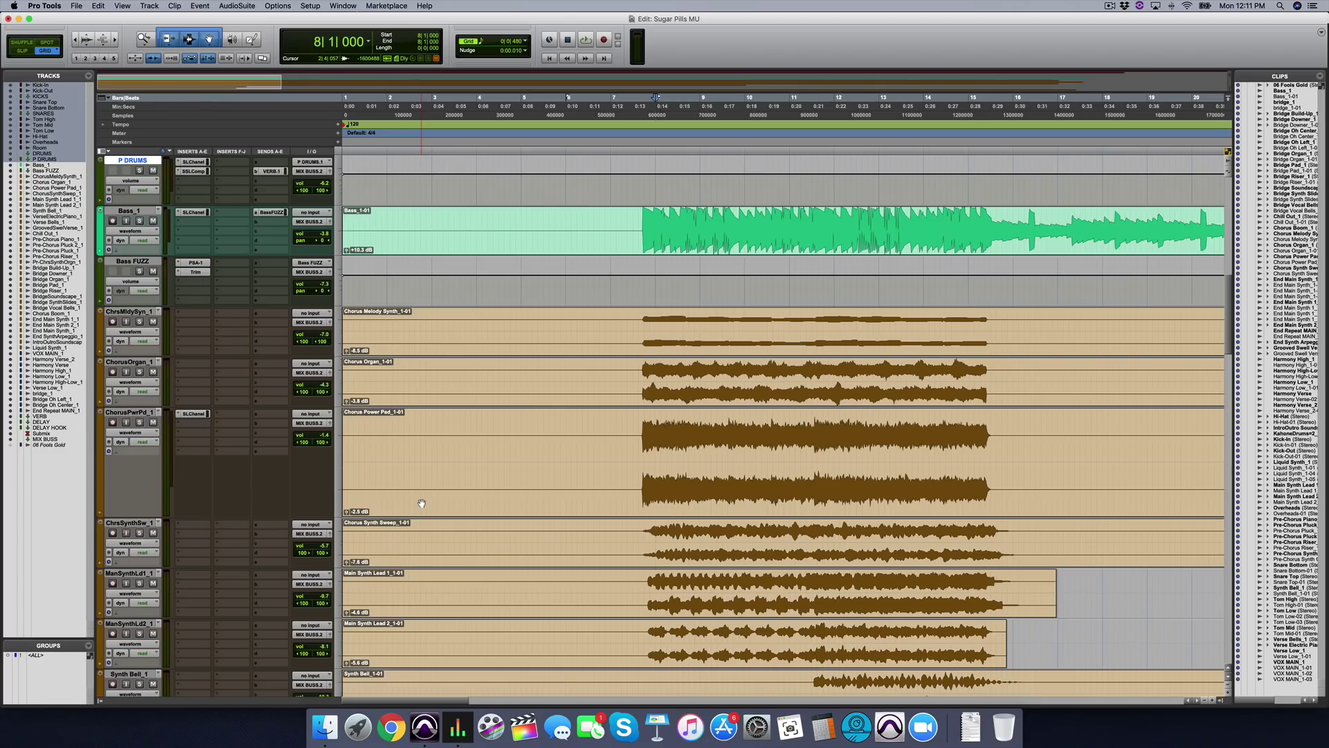
# Step: Switch from the Edit window back to the Mix window with every channel strip
pyautogui.press('super+equal')
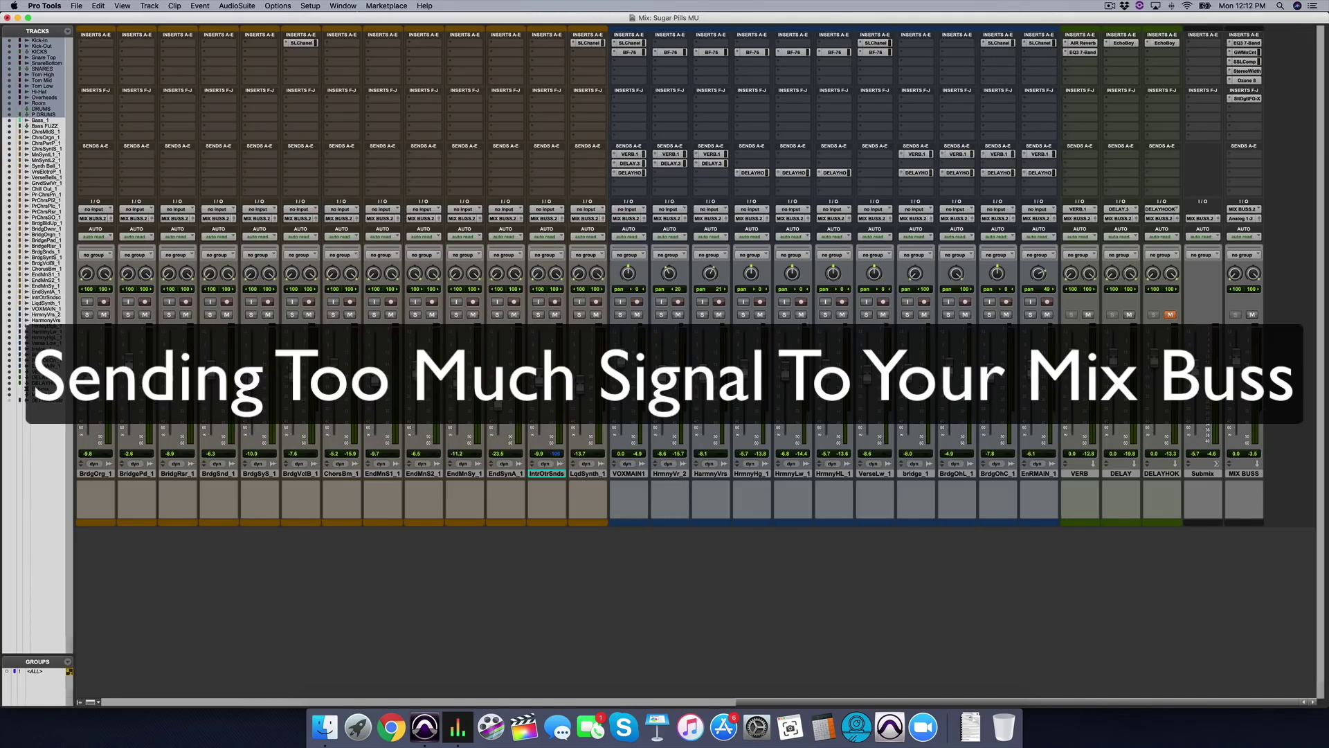
# Step: Select the MIX BUSS track via its name plate in the Mix window
pyautogui.click(1251, 473)
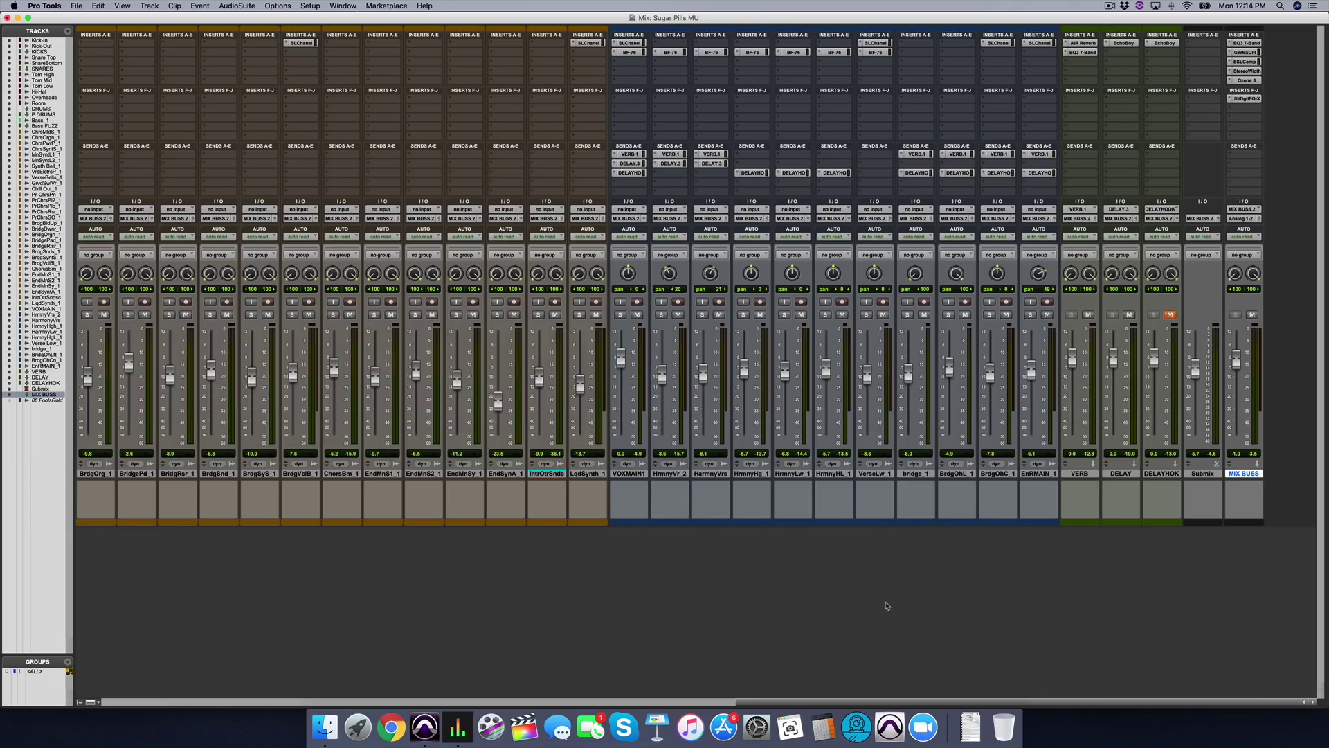
# Step: Open Session Setup from the Setup menu and centre it over the mixer to confirm 44.1 kHz, 24-bit
pyautogui.click(320, 5)
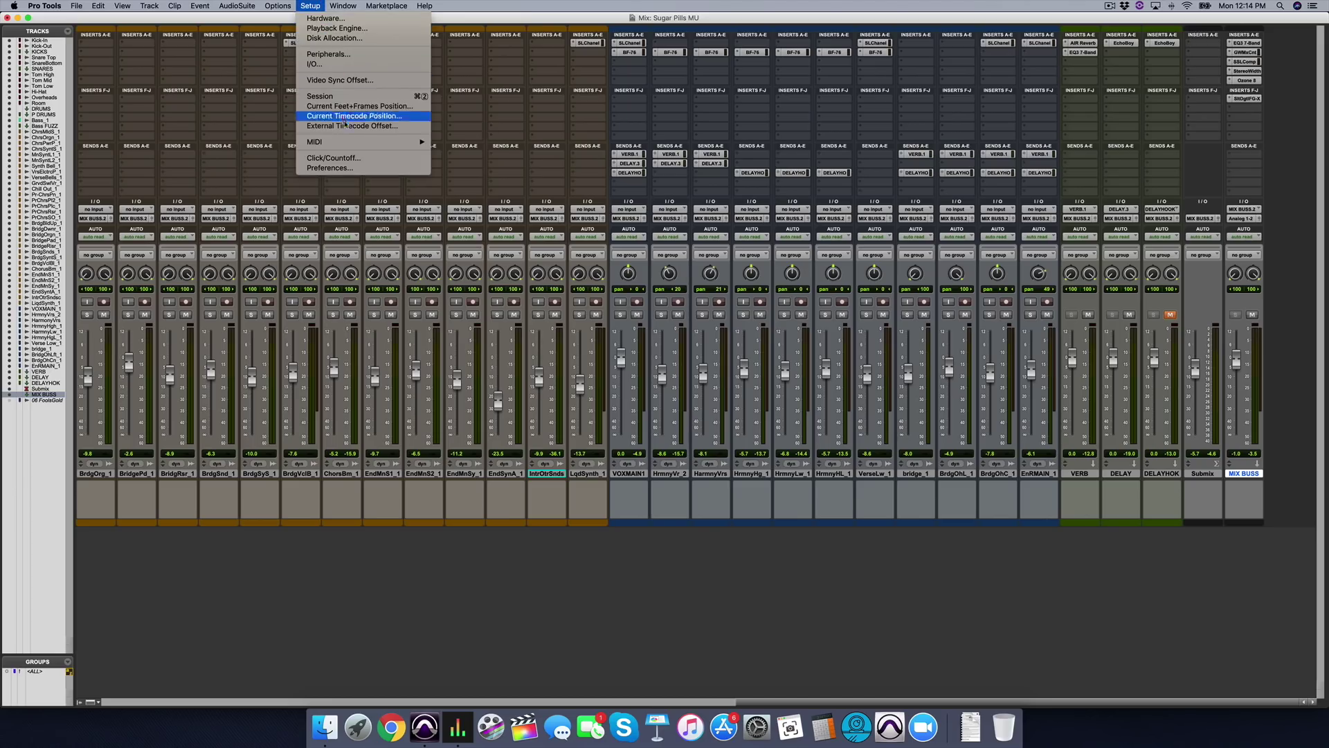
pyautogui.click(350, 97)
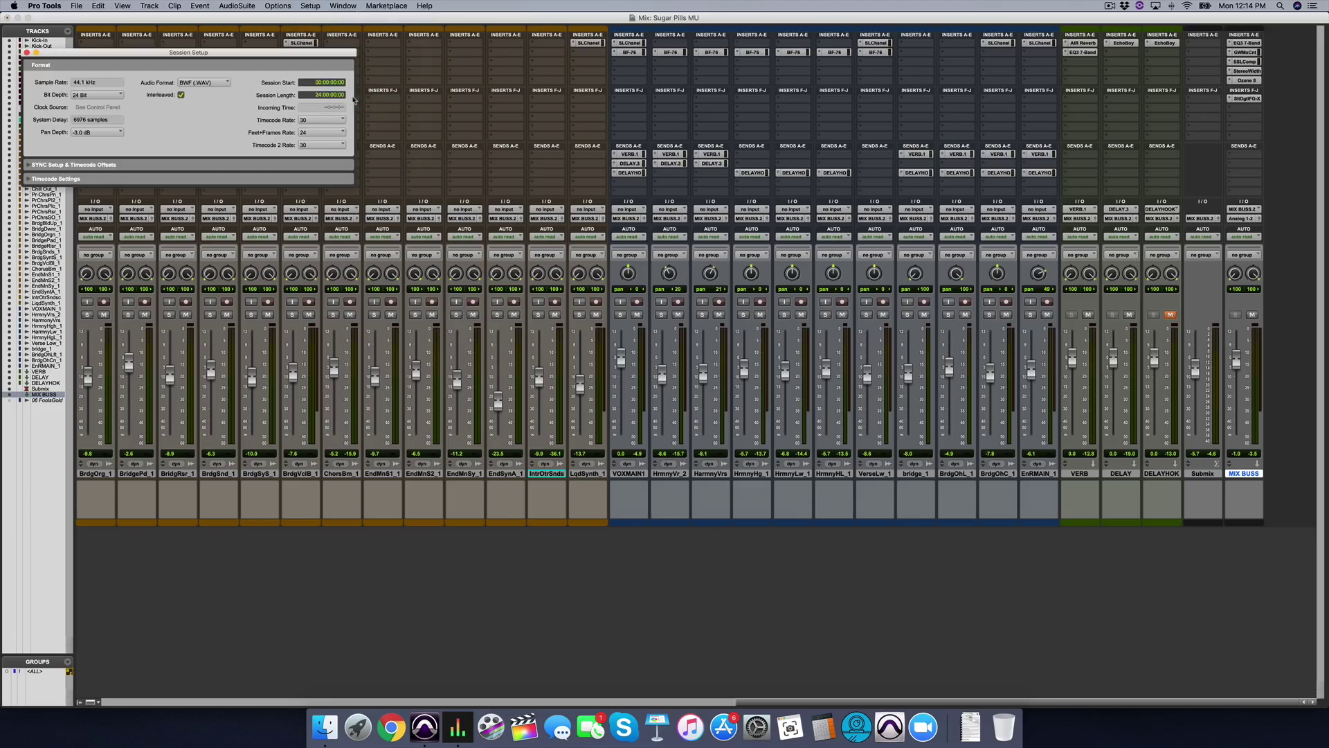
pyautogui.moveTo(236, 55); pyautogui.dragTo(736, 161)
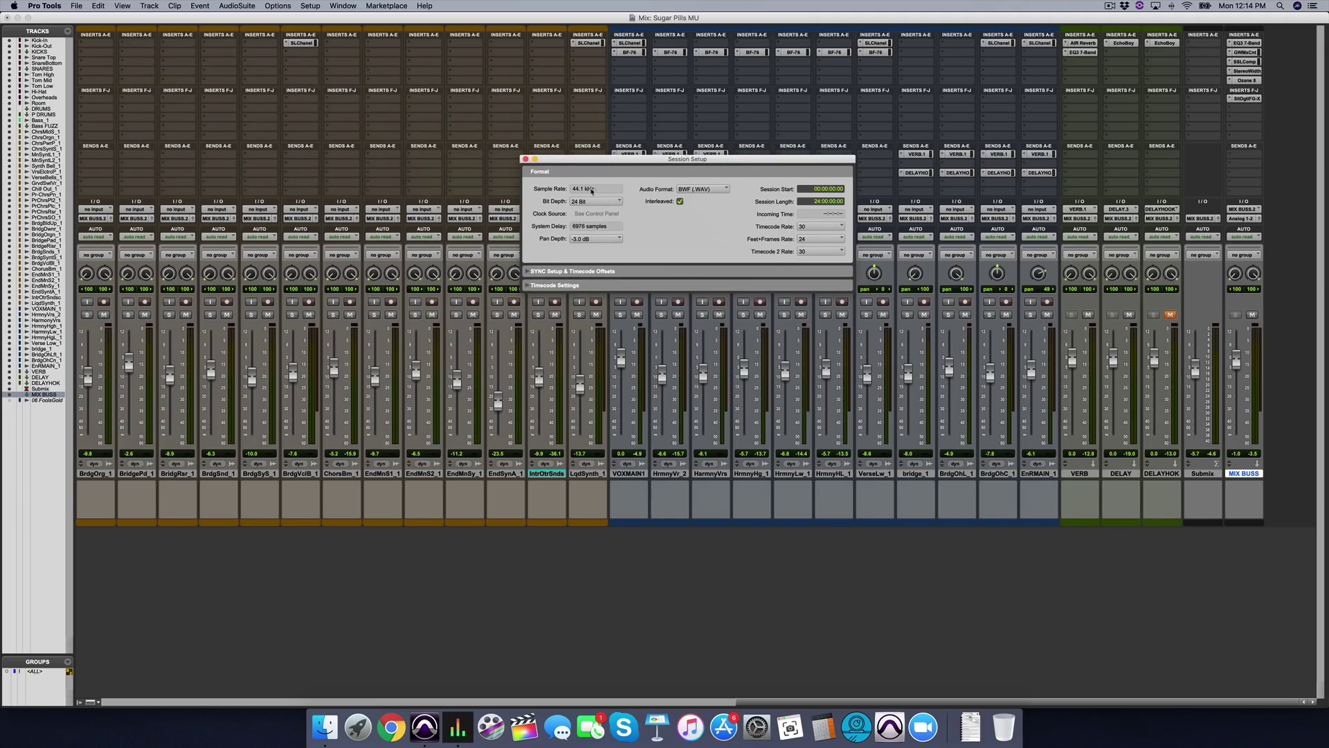